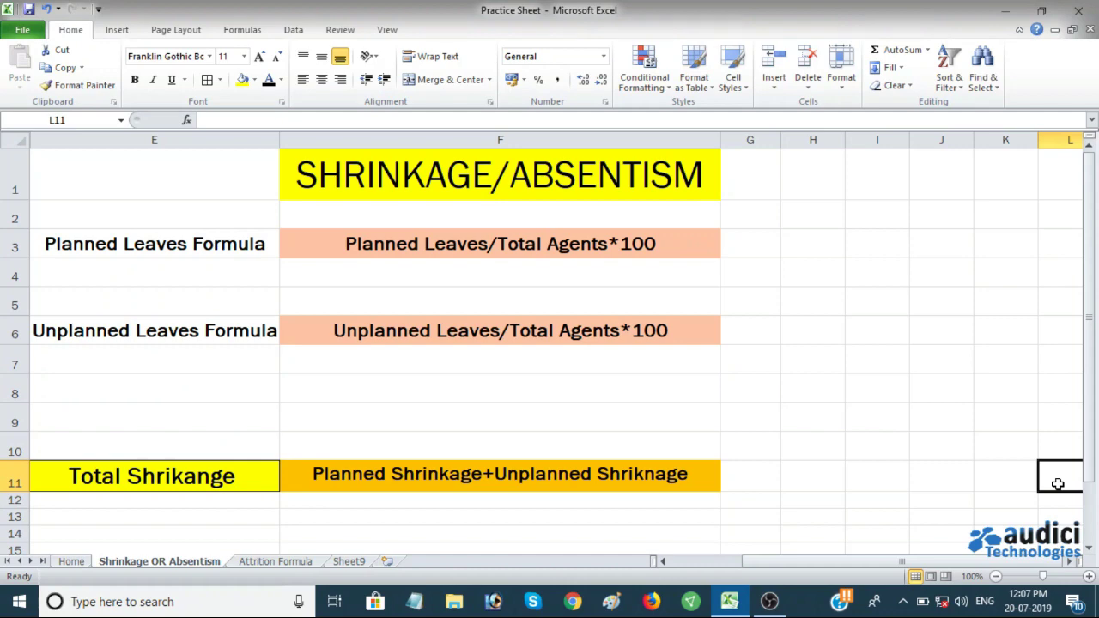
# Review the planned, unplanned and total shrinkage formulas along with the rostered agent and leave figures.
pyautogui.click(398, 409)
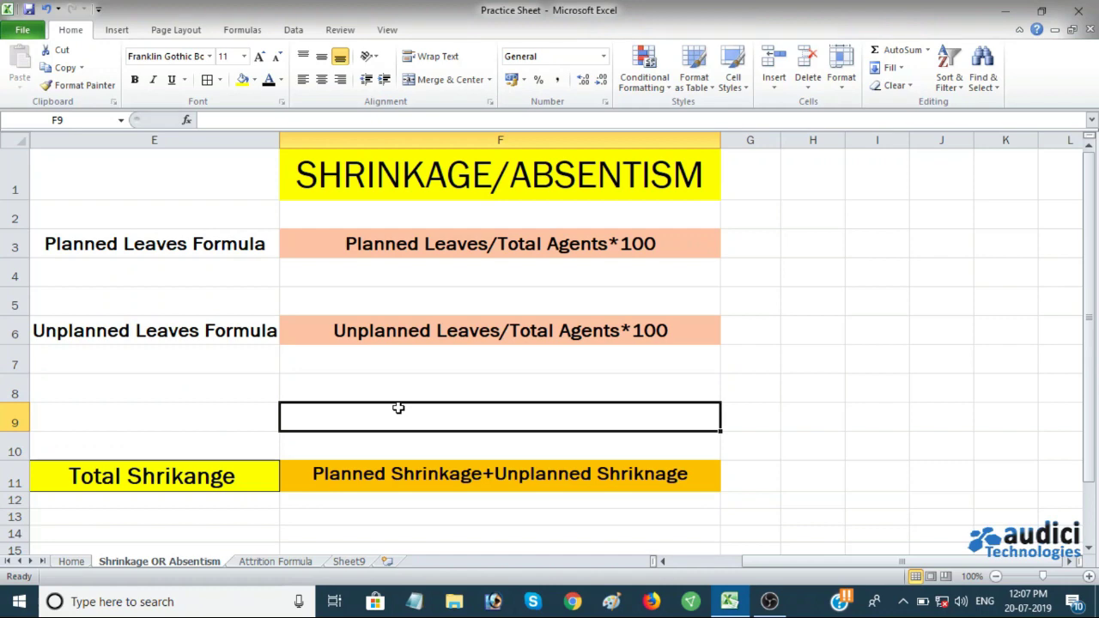
pyautogui.press('Down')
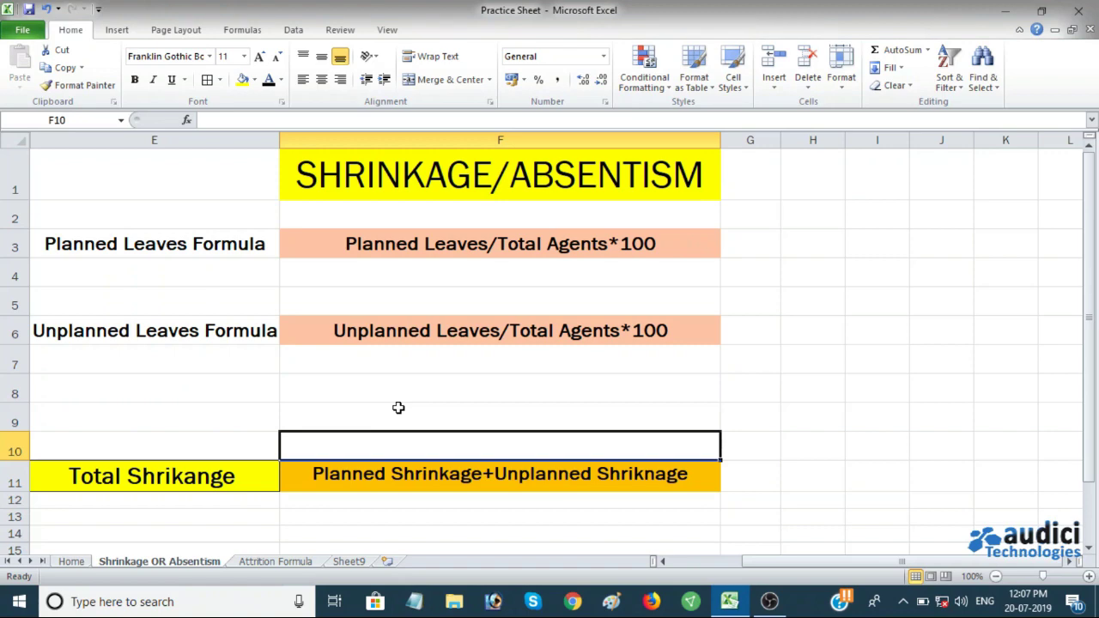
pyautogui.press('Left')
pyautogui.press('Left')
pyautogui.press('Left')
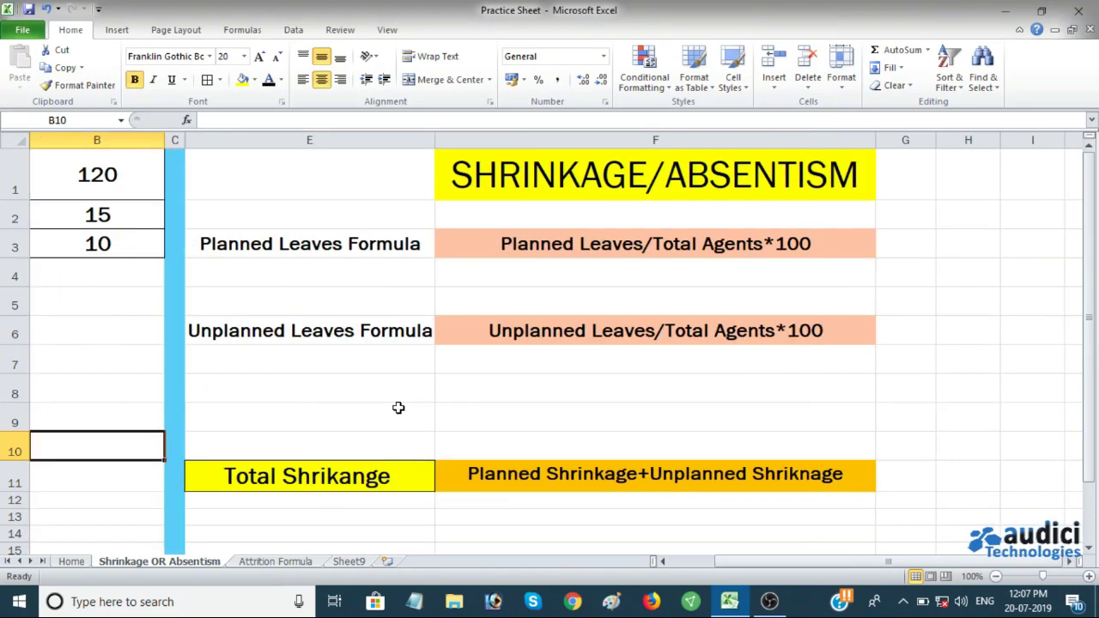
pyautogui.press('Left')
pyautogui.press('Up')
pyautogui.press('Up')
pyautogui.press('Up')
pyautogui.press('Up')
pyautogui.press('Up')
pyautogui.press('Up')
pyautogui.press('Up')
pyautogui.press('Up')
pyautogui.press('Up')
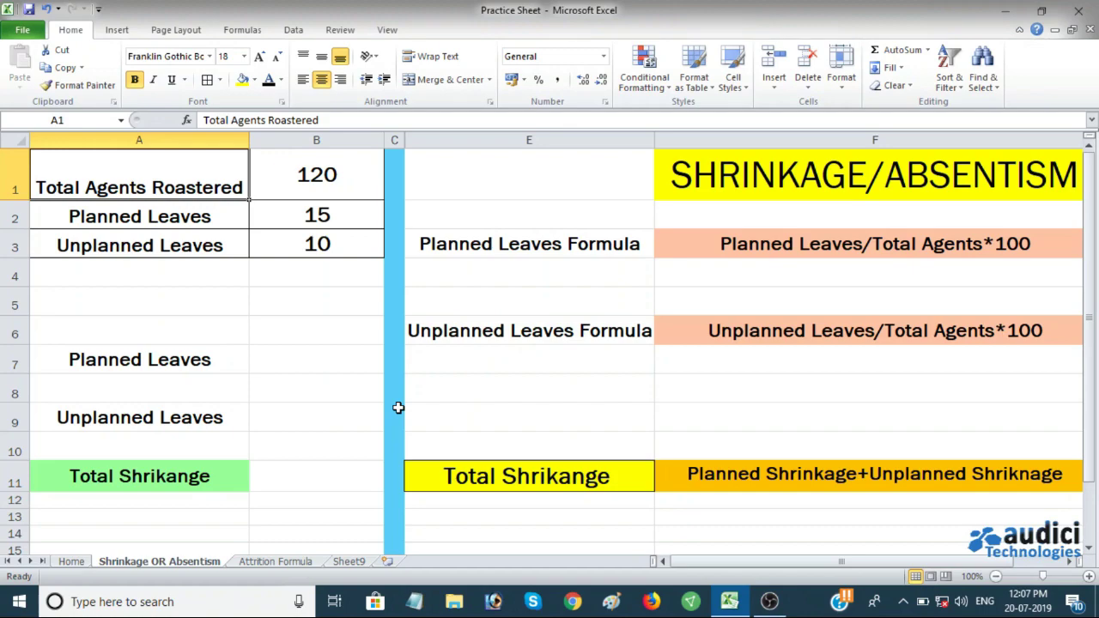
# Calculate the planned leaves percentage in B7 with the formula =15/120*100.
pyautogui.click(172, 220)
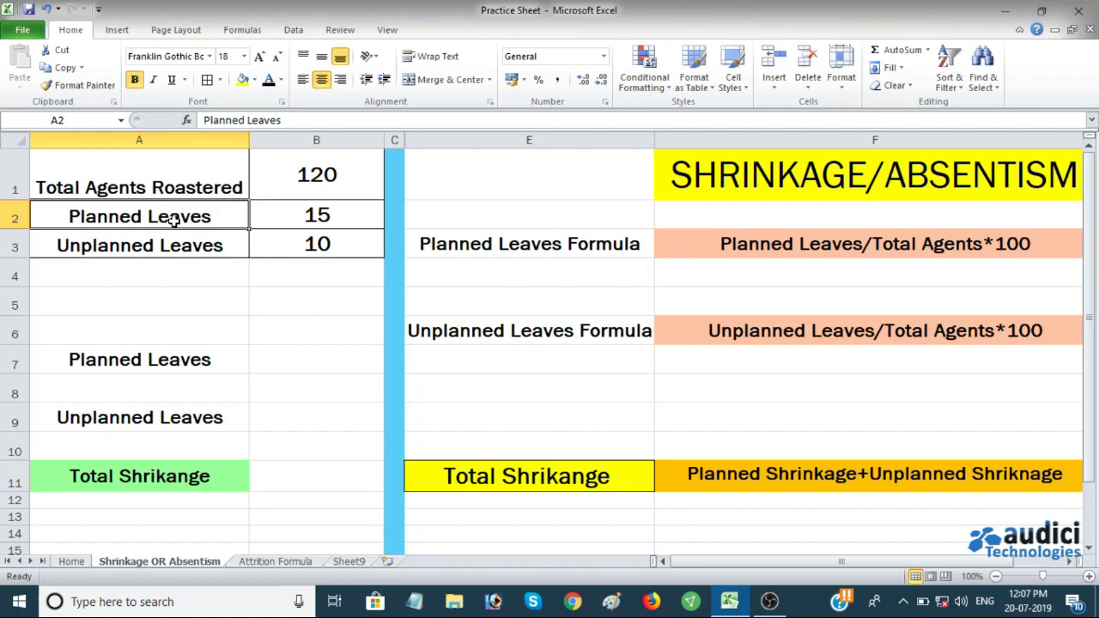
pyautogui.press('Down')
pyautogui.press('Down')
pyautogui.press('Down')
pyautogui.press('Down')
pyautogui.press('Down')
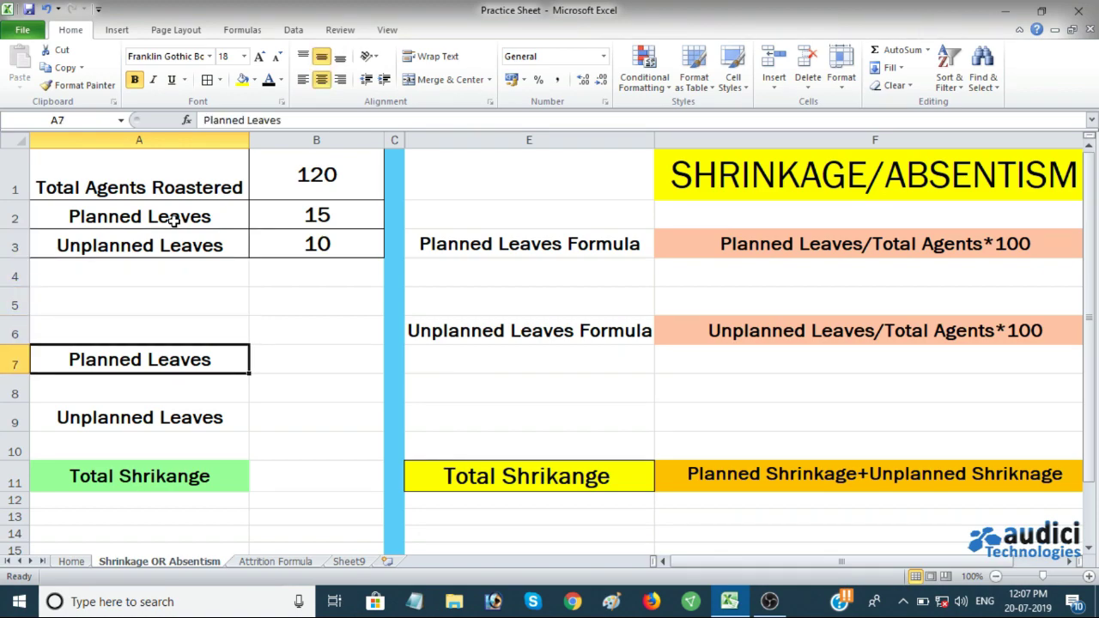
pyautogui.press('Right')
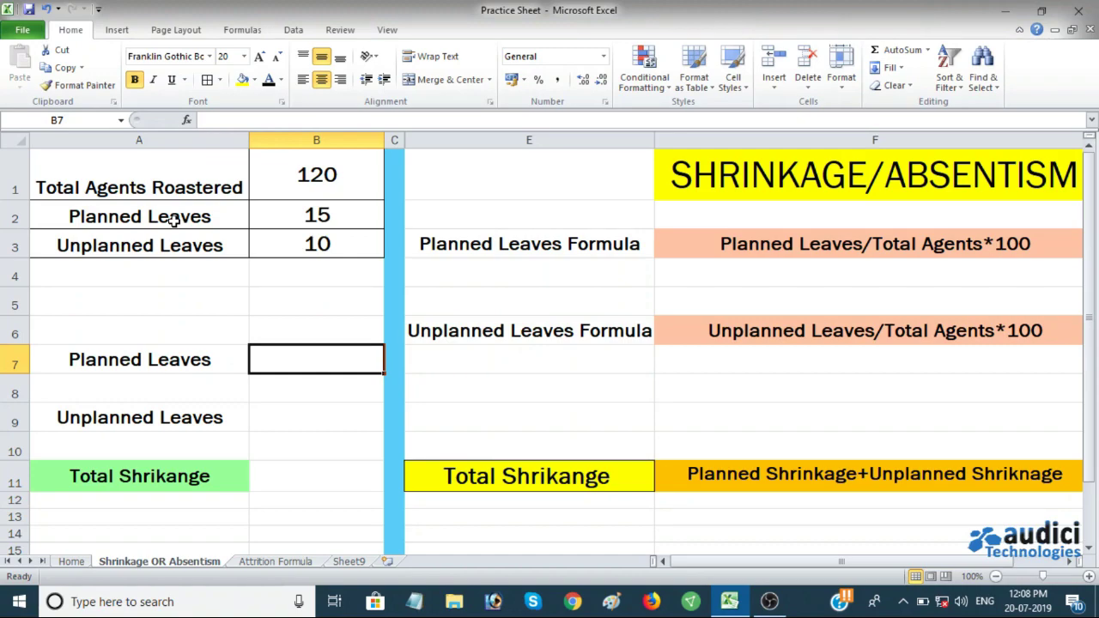
pyautogui.write('=')
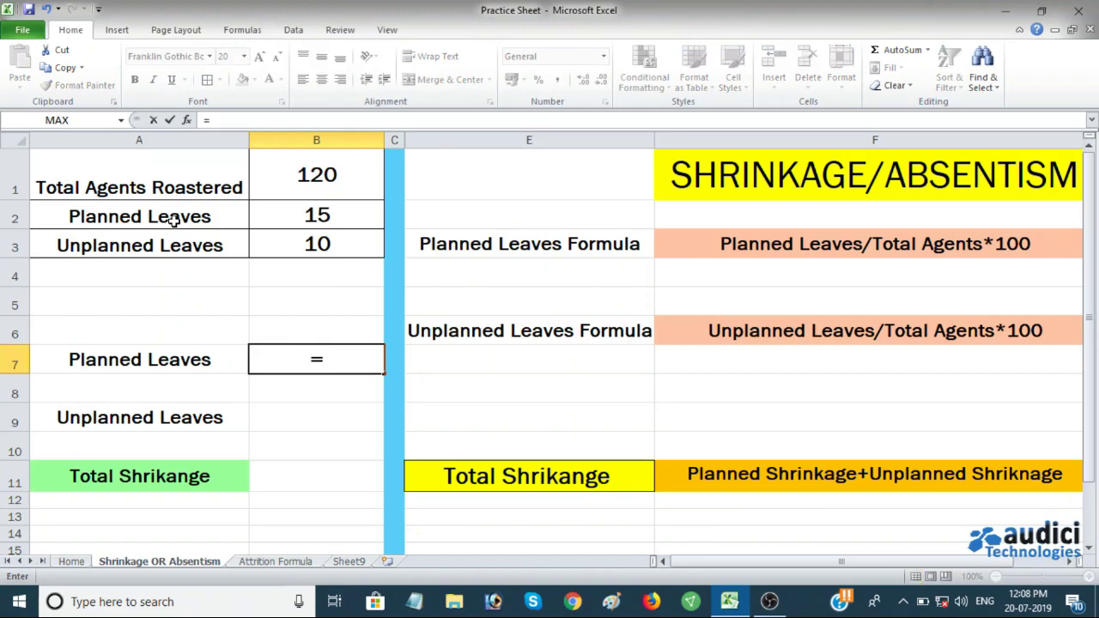
pyautogui.write('15')
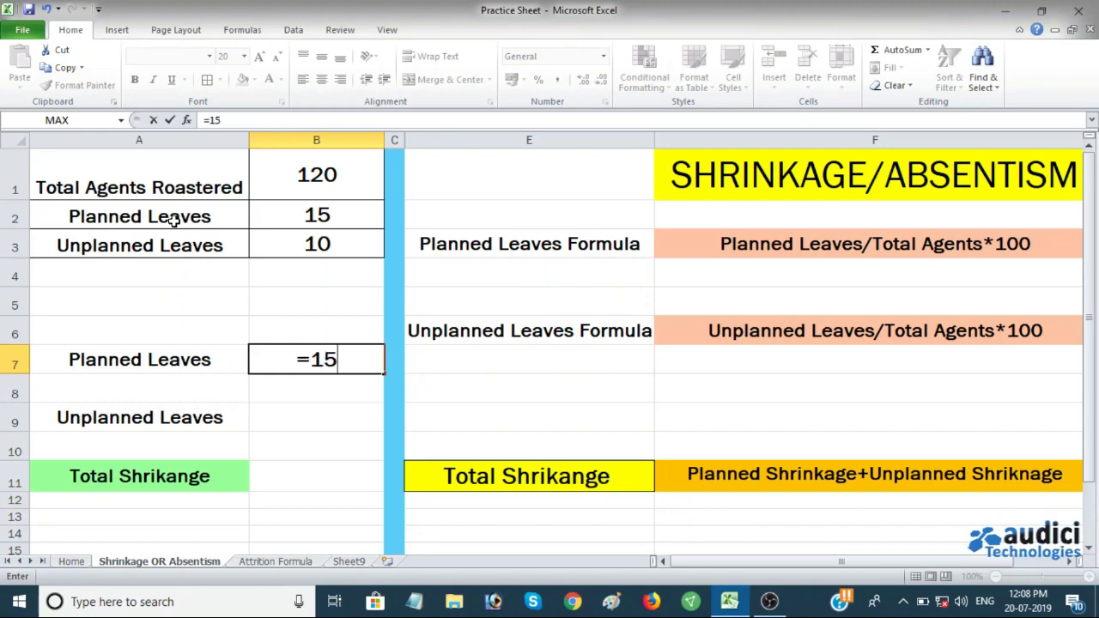
pyautogui.write('/')
pyautogui.write('120')
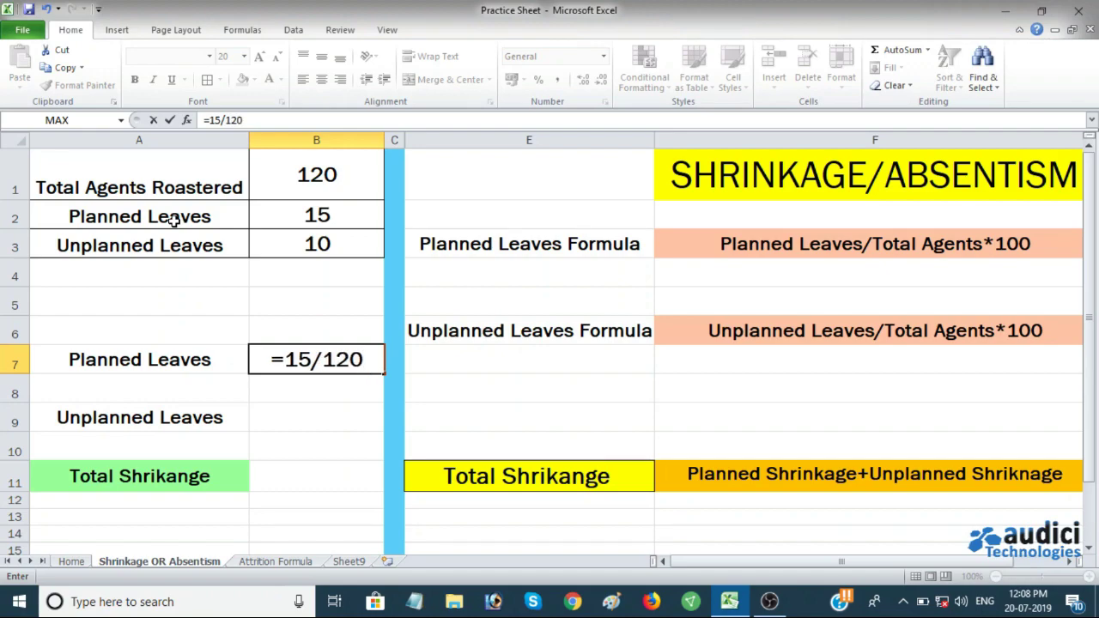
pyautogui.write('*100')
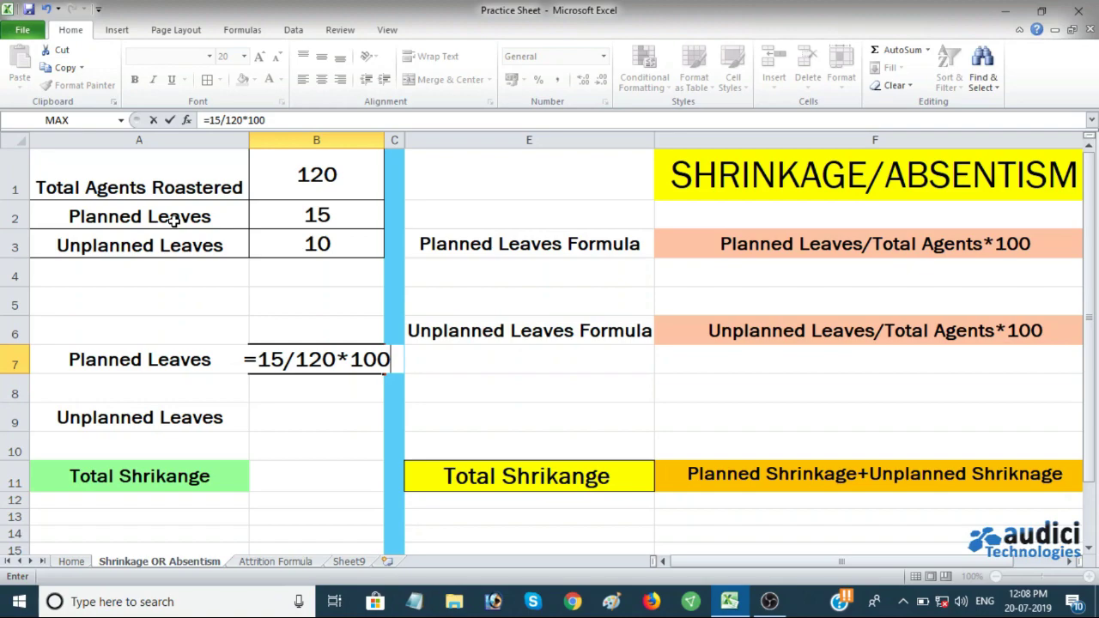
pyautogui.press('Return')
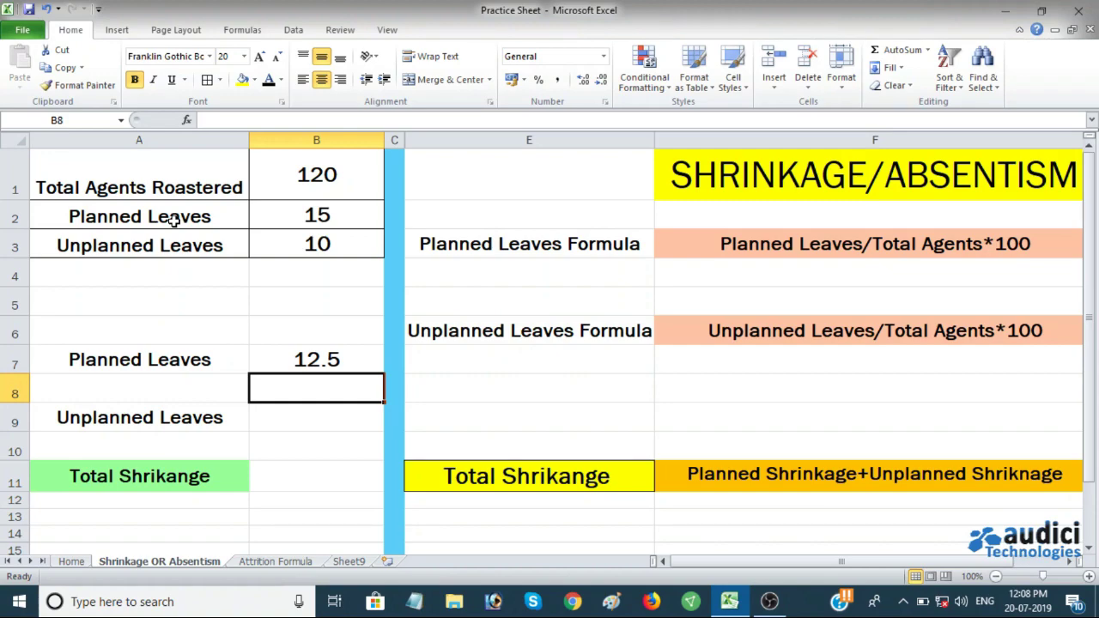
# Calculate the unplanned leaves percentage in B9 with the formula =10/120*100.
pyautogui.press('Up')
pyautogui.press('Down')
pyautogui.press('Down')
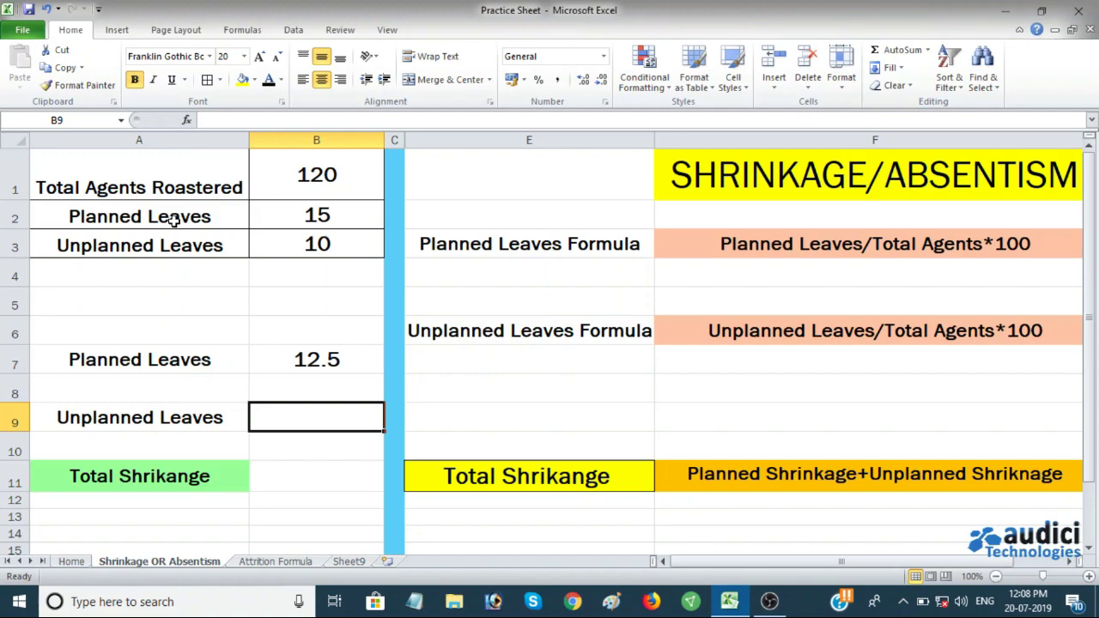
pyautogui.write('=')
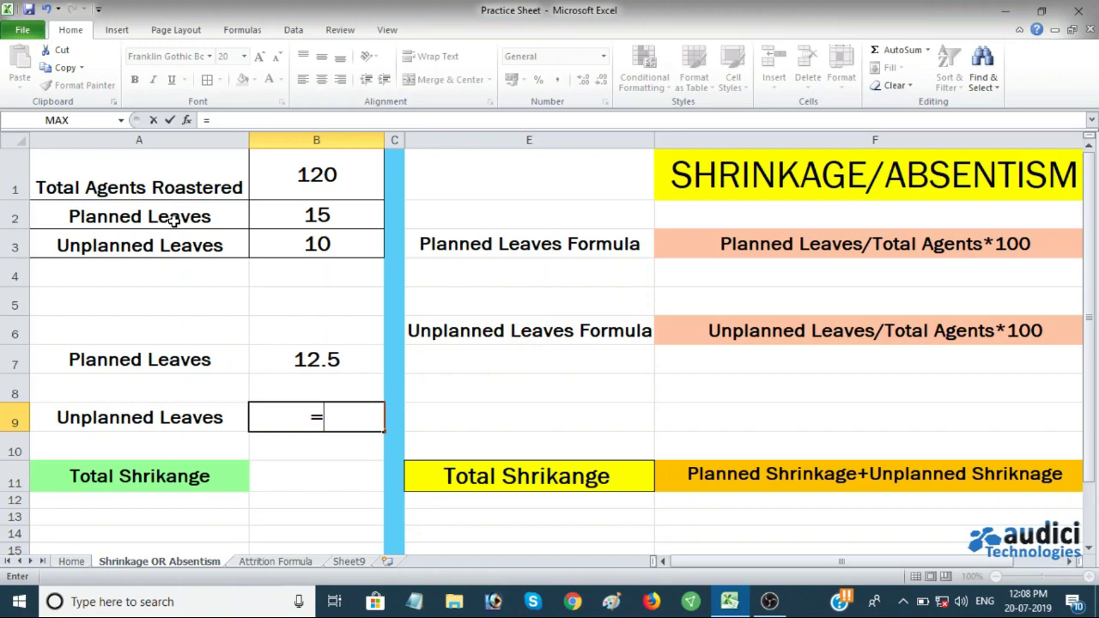
pyautogui.write('10')
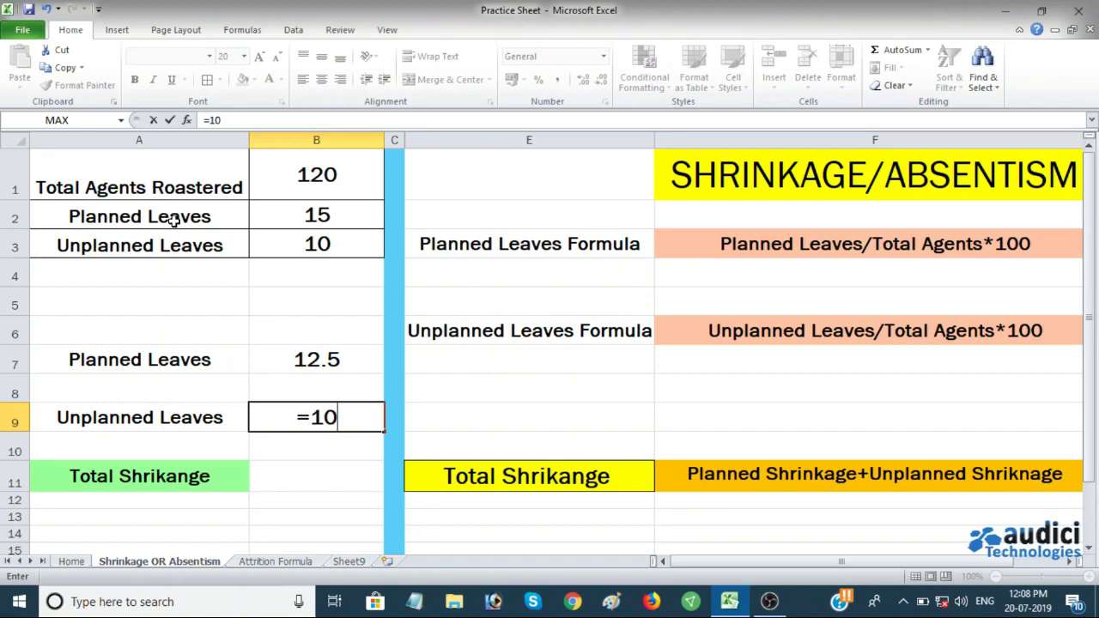
pyautogui.write('/')
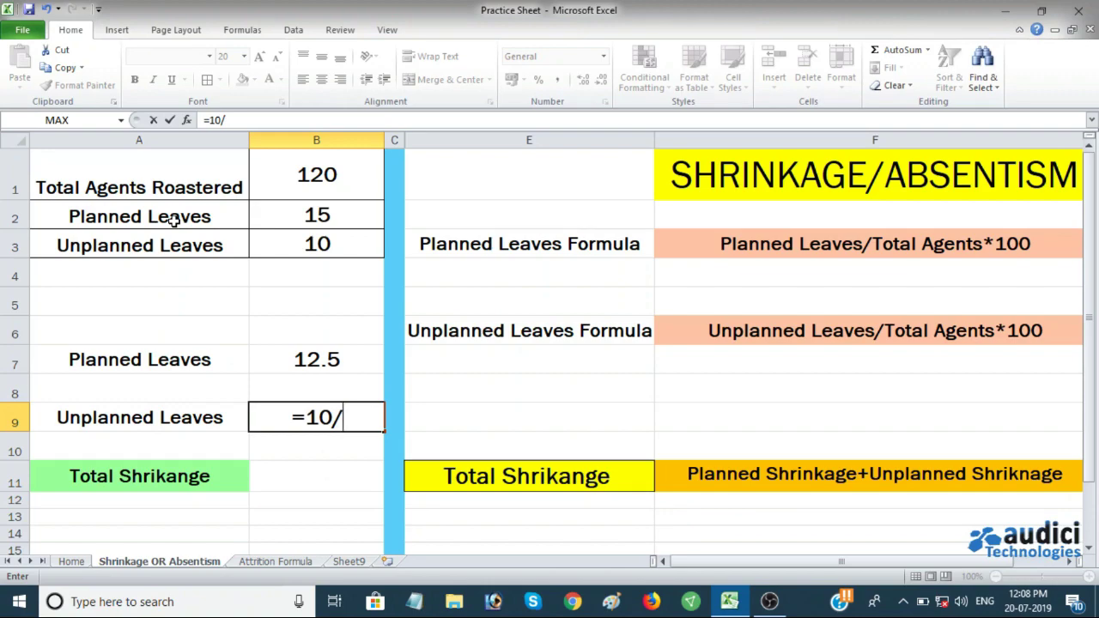
pyautogui.write('120')
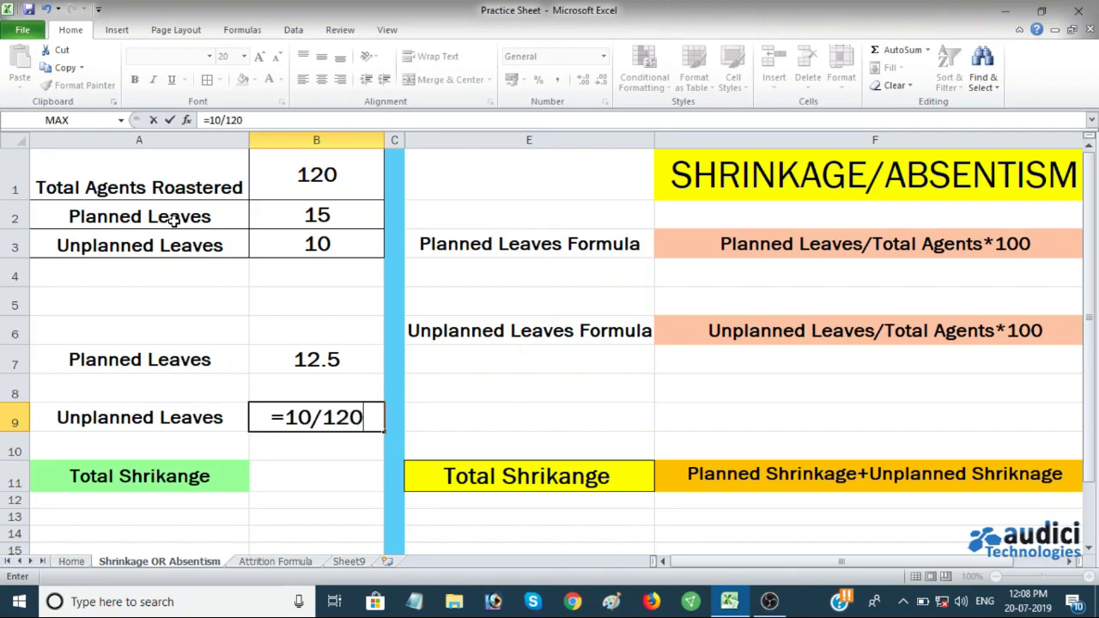
pyautogui.write('*100')
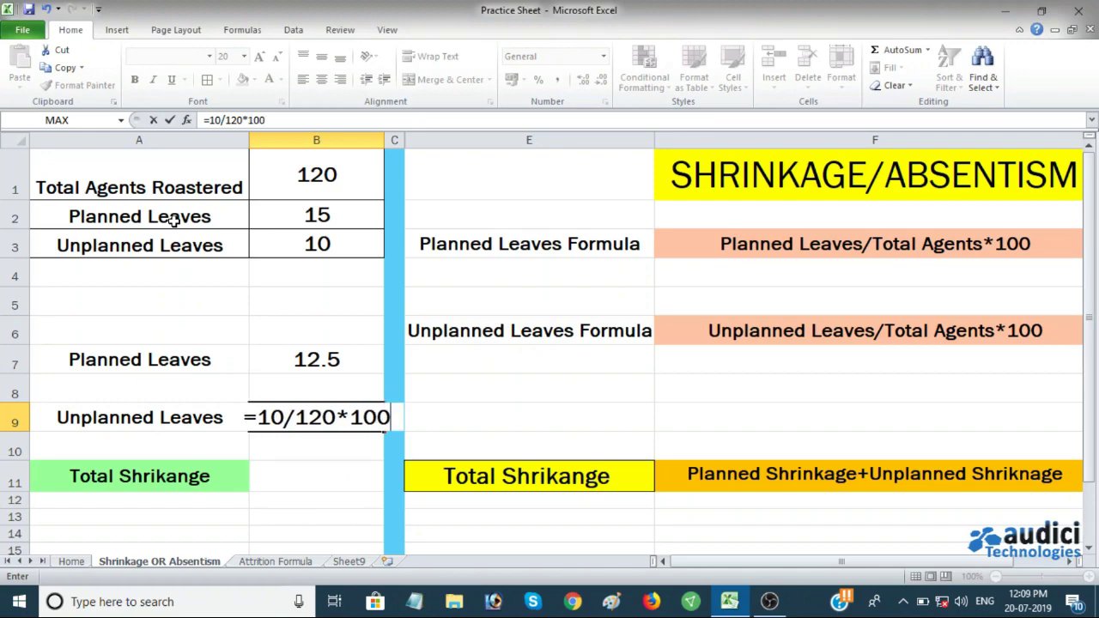
pyautogui.press('Return')
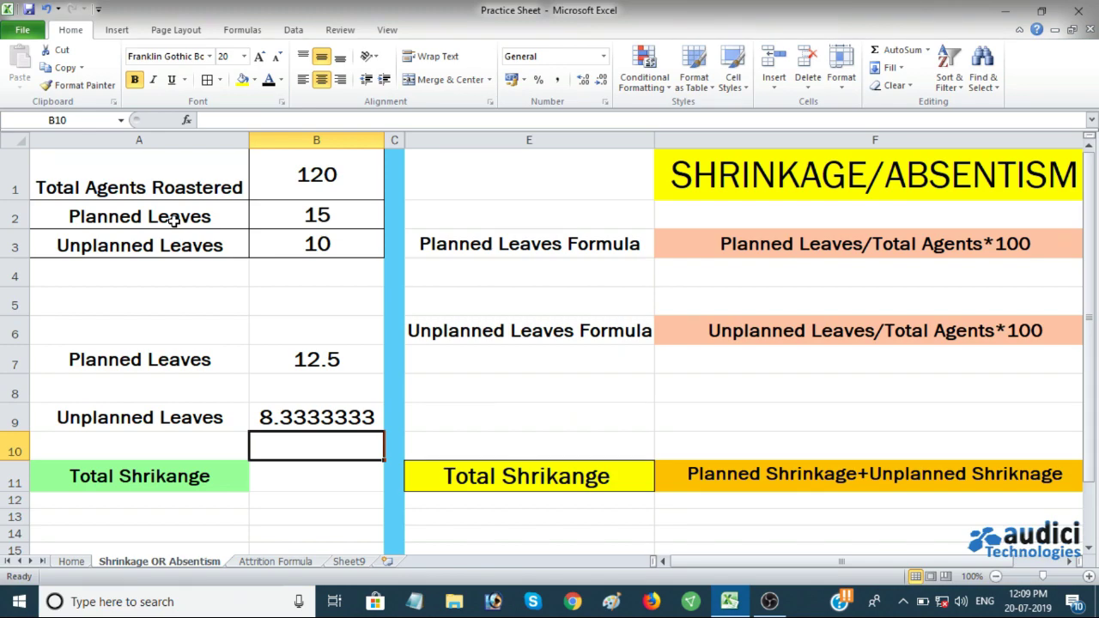
# Calculate the total shrinkage in B11 by adding the planned and unplanned percentages with +B7+B9.
pyautogui.press('Down')
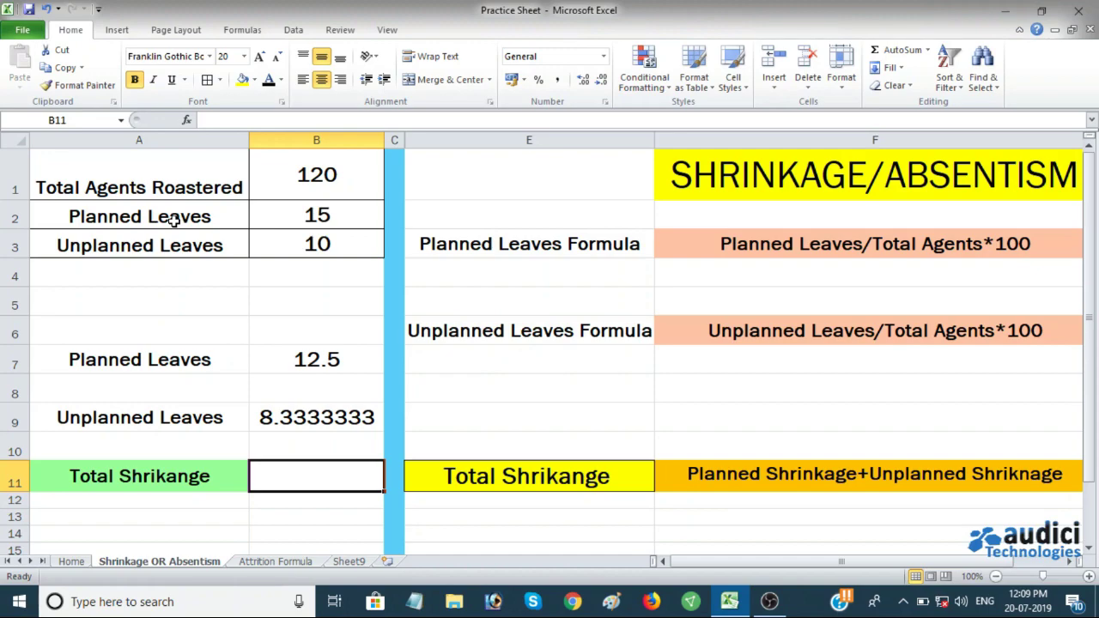
pyautogui.write('+')
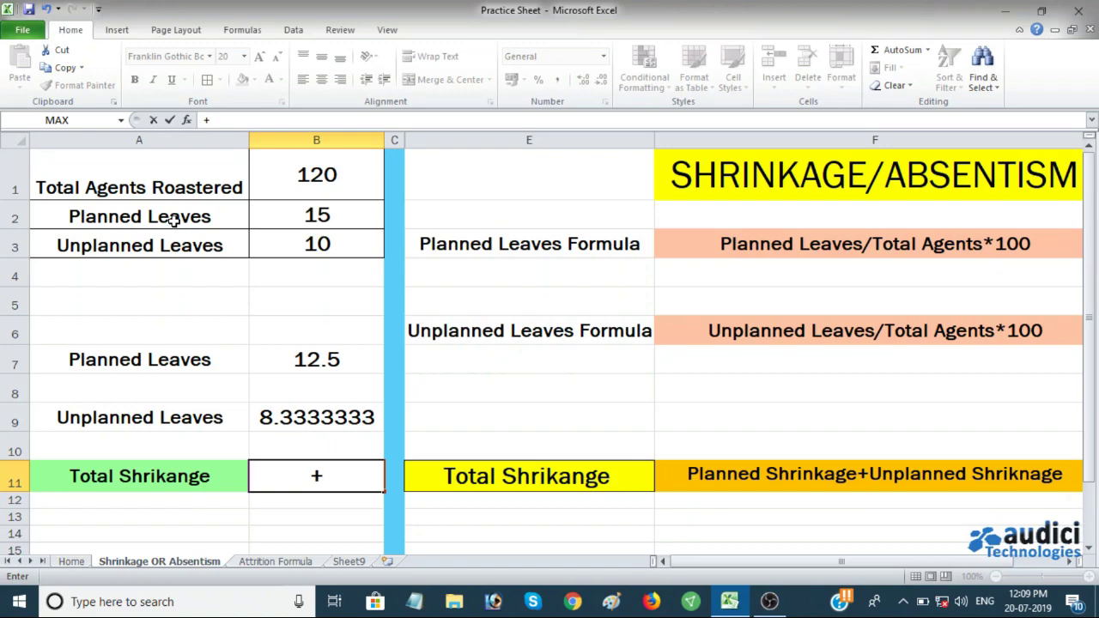
pyautogui.press('Up')
pyautogui.press('Up')
pyautogui.press('Up')
pyautogui.press('Up')
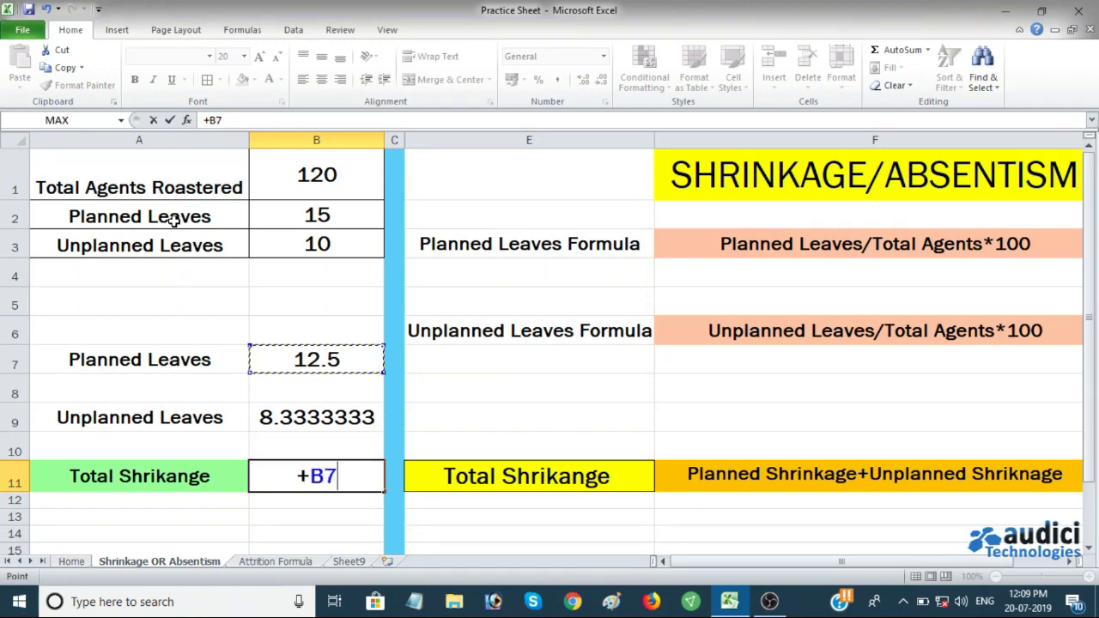
pyautogui.write('+')
pyautogui.press('Down')
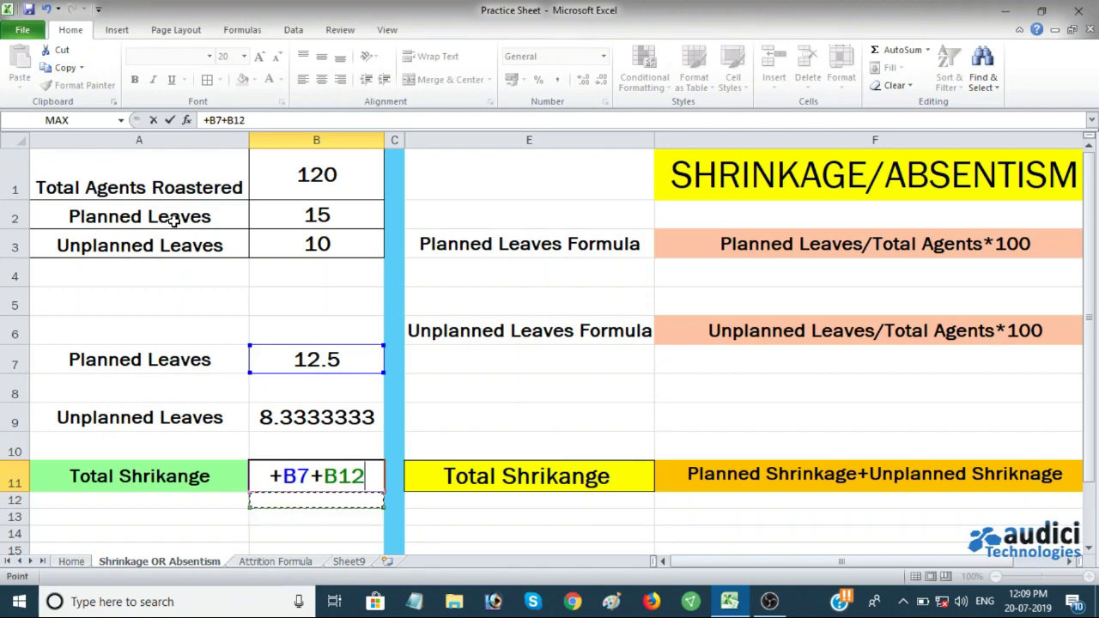
pyautogui.press('Up')
pyautogui.press('Up')
pyautogui.press('Up')
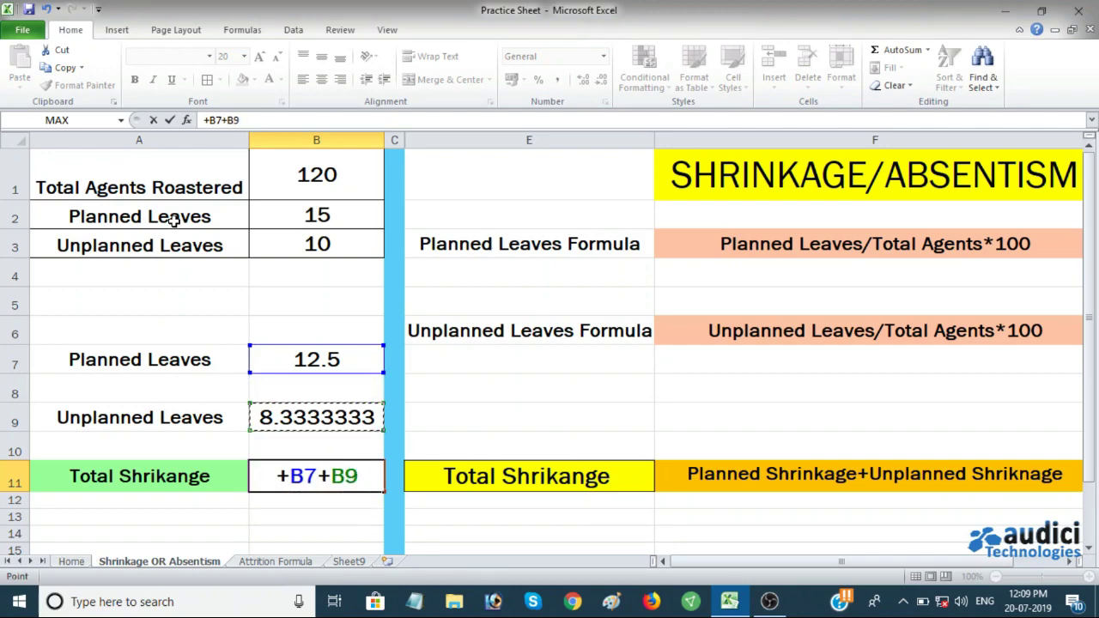
pyautogui.press('Return')
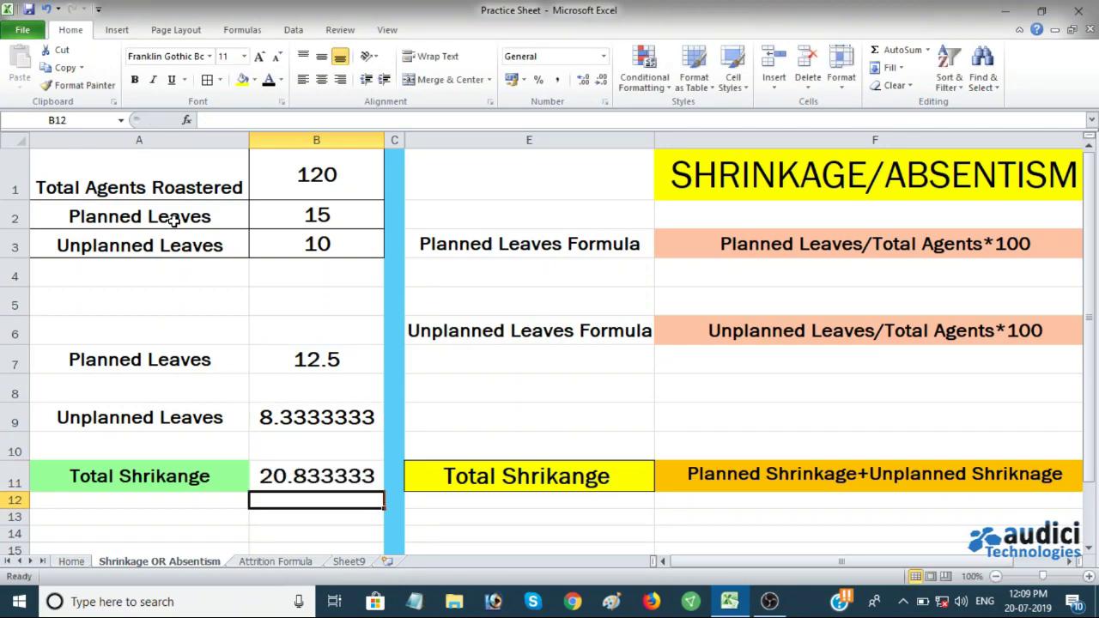
pyautogui.press('Up')
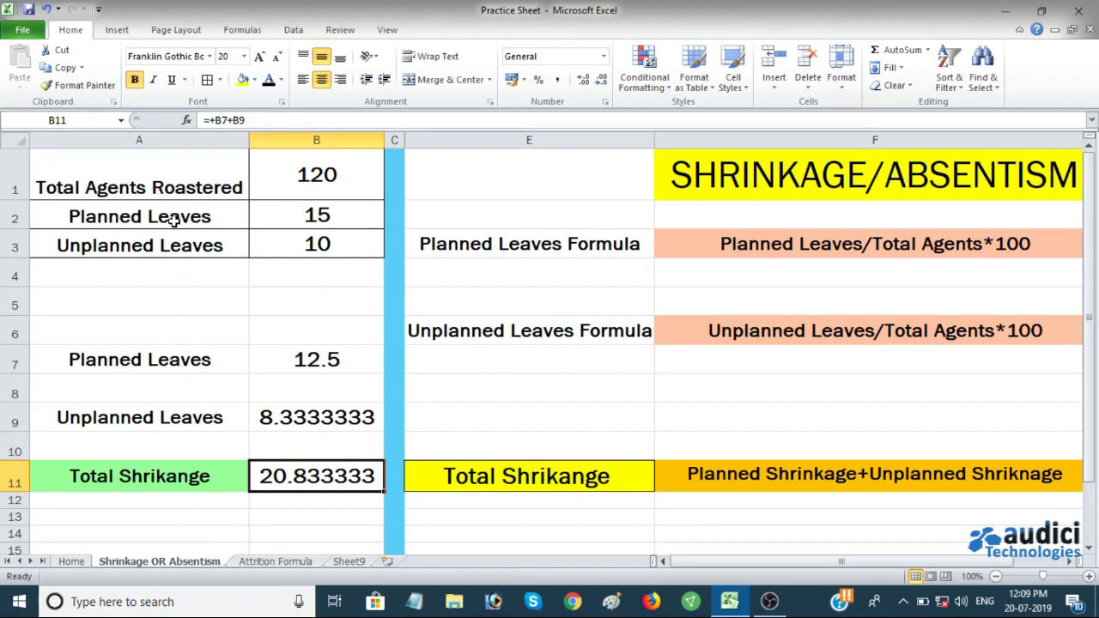
# Open the Attrition Formula sheet and examine its agent data from the first row.
pyautogui.hotkey('ctrl', 'pagedown')
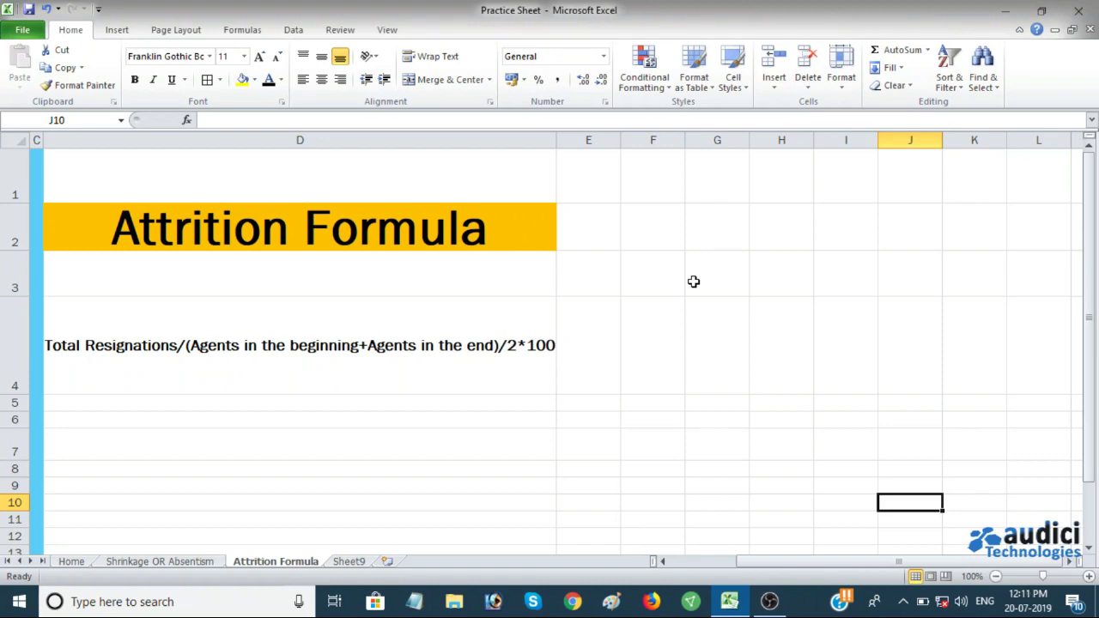
pyautogui.press('Home')
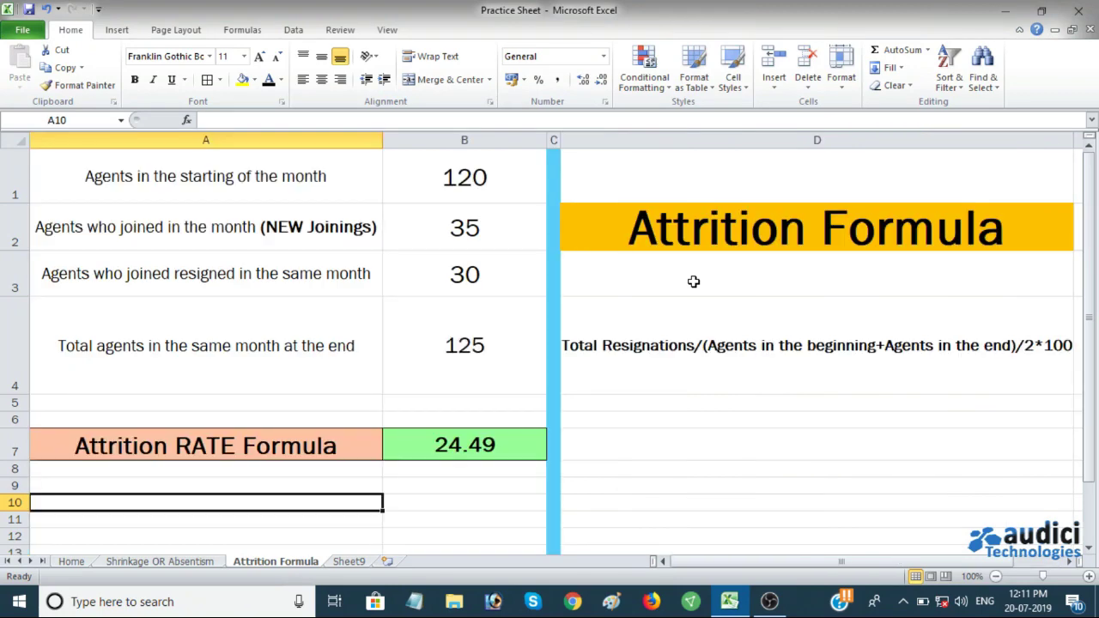
pyautogui.press('Up')
pyautogui.press('Up')
pyautogui.press('Up')
pyautogui.press('Up')
pyautogui.press('Up')
pyautogui.press('Up')
pyautogui.press('Up')
pyautogui.press('Up')
pyautogui.press('Up')
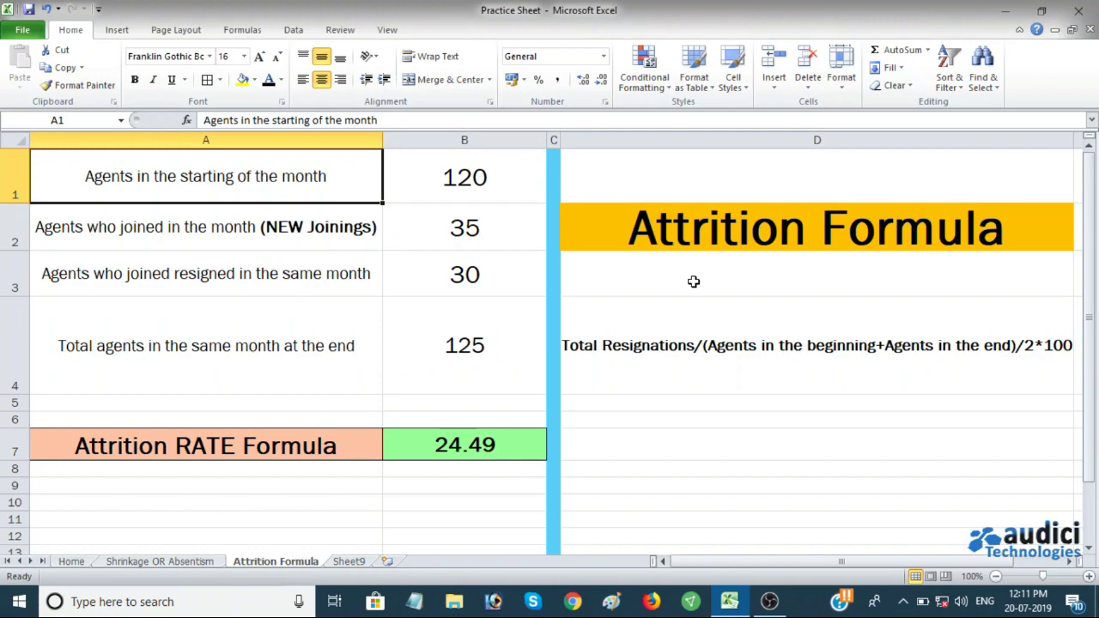
# Remove the word "joined" from the A3 label so it reads "Agents who resigned in the same month".
pyautogui.press('Down')
pyautogui.press('Down')
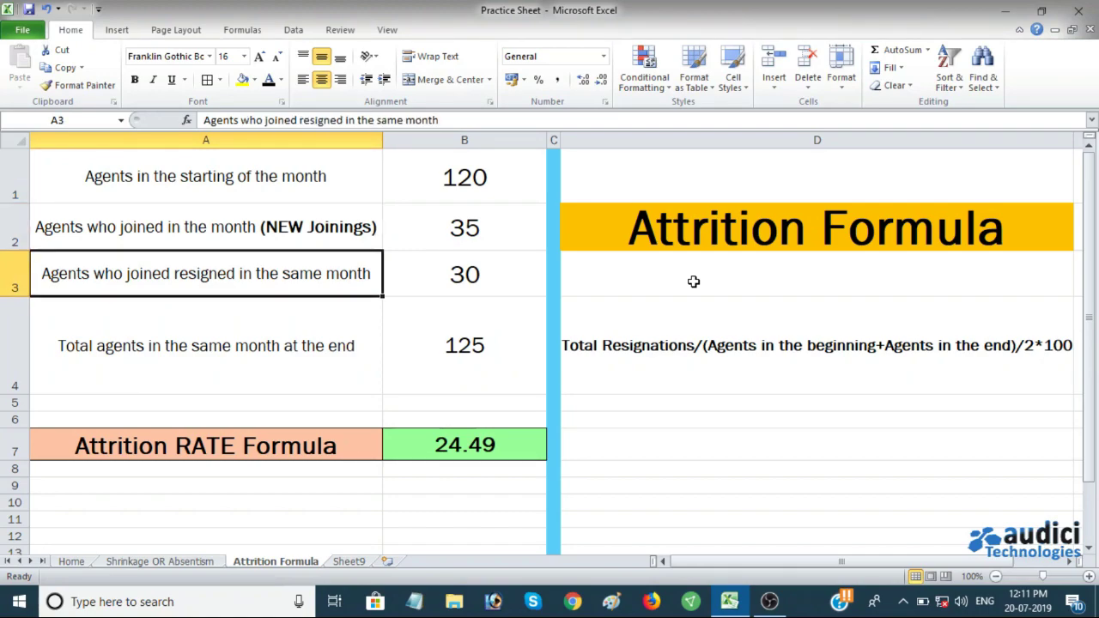
pyautogui.press('F2')
pyautogui.press('Left')
pyautogui.press('Left')
pyautogui.press('Left')
pyautogui.press('Left')
pyautogui.press('Left')
pyautogui.press('Left')
pyautogui.press('Left')
pyautogui.press('Left')
pyautogui.press('Left')
pyautogui.press('Left')
pyautogui.press('Left')
pyautogui.press('Left')
pyautogui.press('Left')
pyautogui.press('Left')
pyautogui.press('Left')
pyautogui.press('Left')
pyautogui.press('Left')
pyautogui.press('Left')
pyautogui.press('Left')
pyautogui.press('Left')
pyautogui.press('Left')
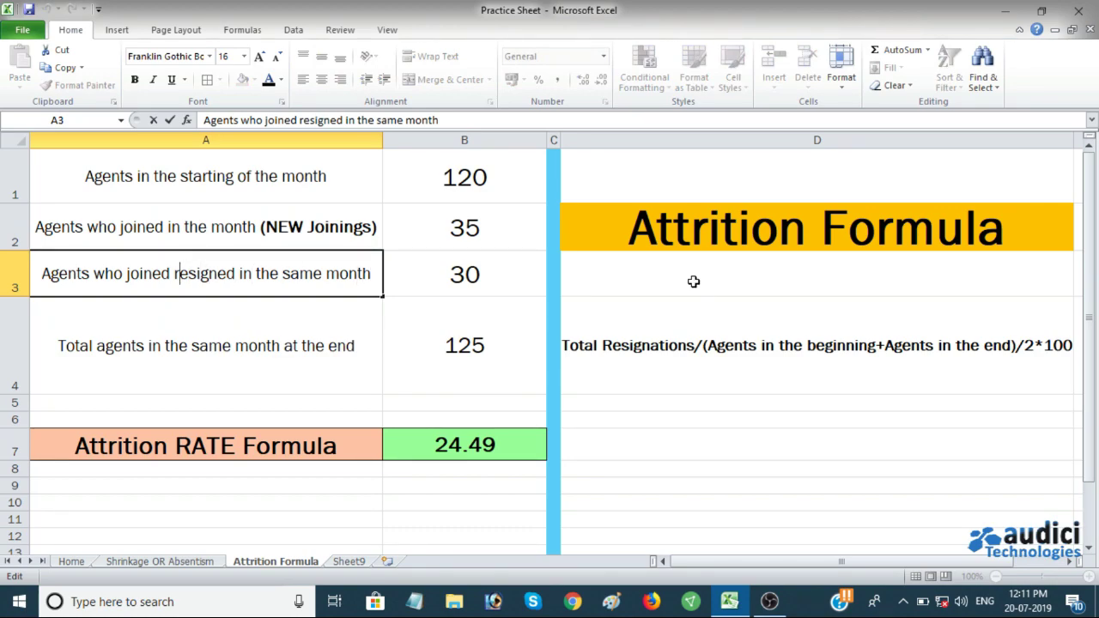
pyautogui.press('BackSpace')
pyautogui.press('BackSpace')
pyautogui.press('BackSpace')
pyautogui.press('BackSpace')
pyautogui.press('BackSpace')
pyautogui.press('BackSpace')
pyautogui.press('BackSpace')
pyautogui.press('BackSpace')
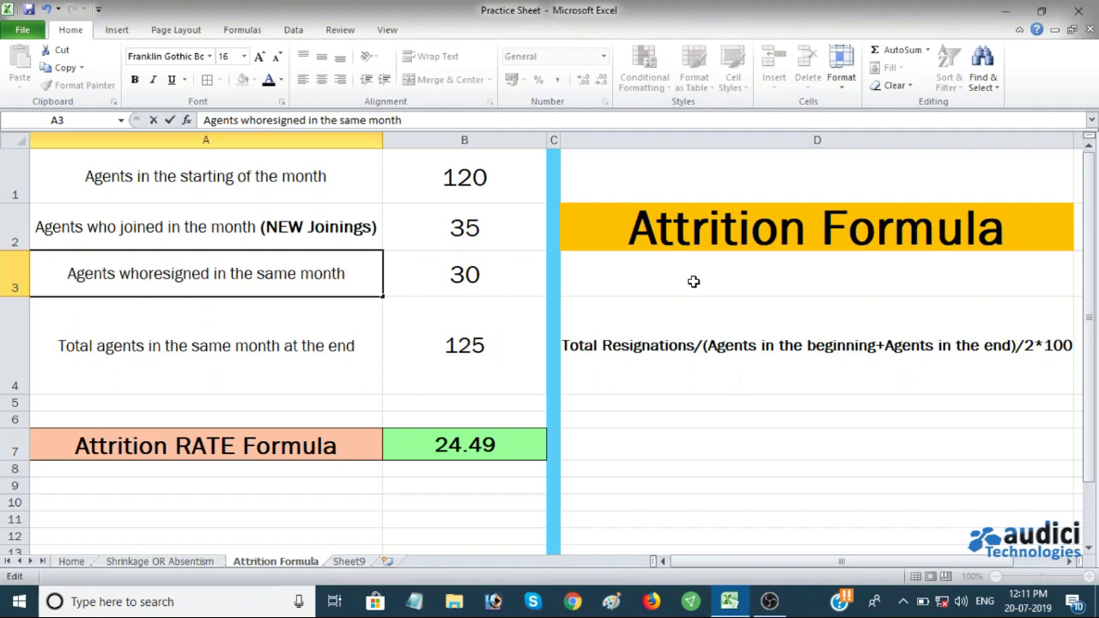
pyautogui.press('Return')
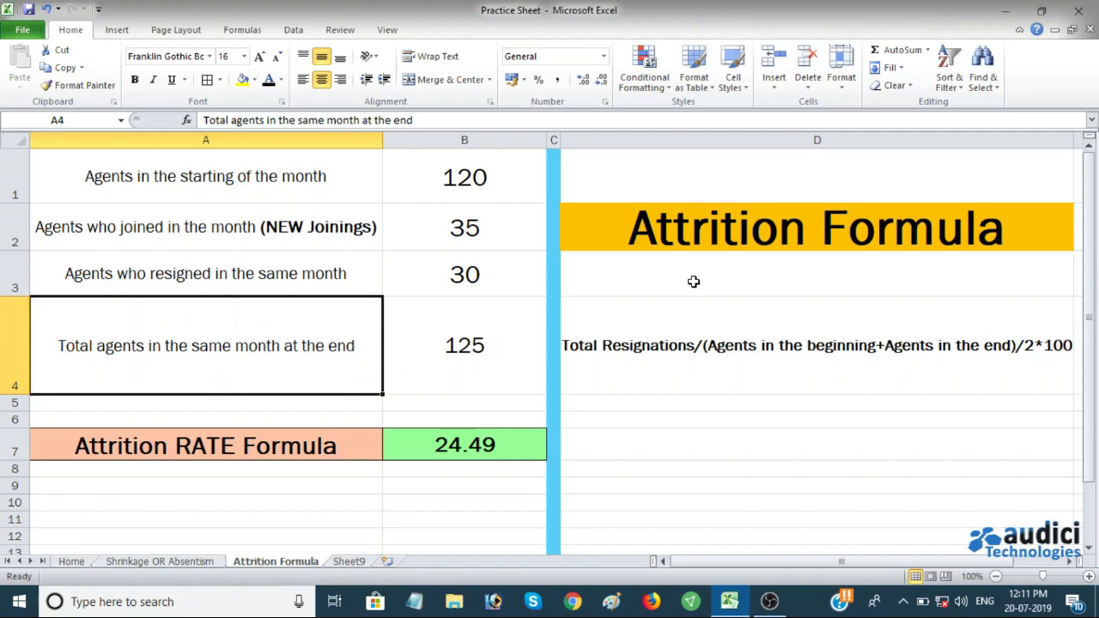
# Check the formula behind the month-end agent total in B4 and the figures above it up to B1.
pyautogui.press('Right')
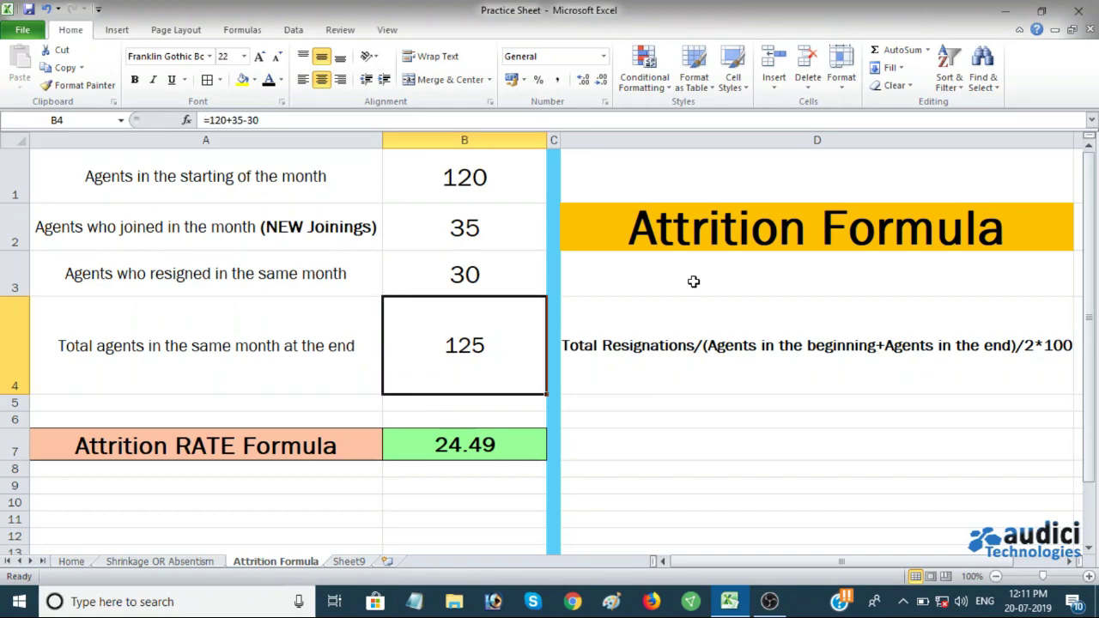
pyautogui.press('Up')
pyautogui.press('Up')
pyautogui.press('Up')
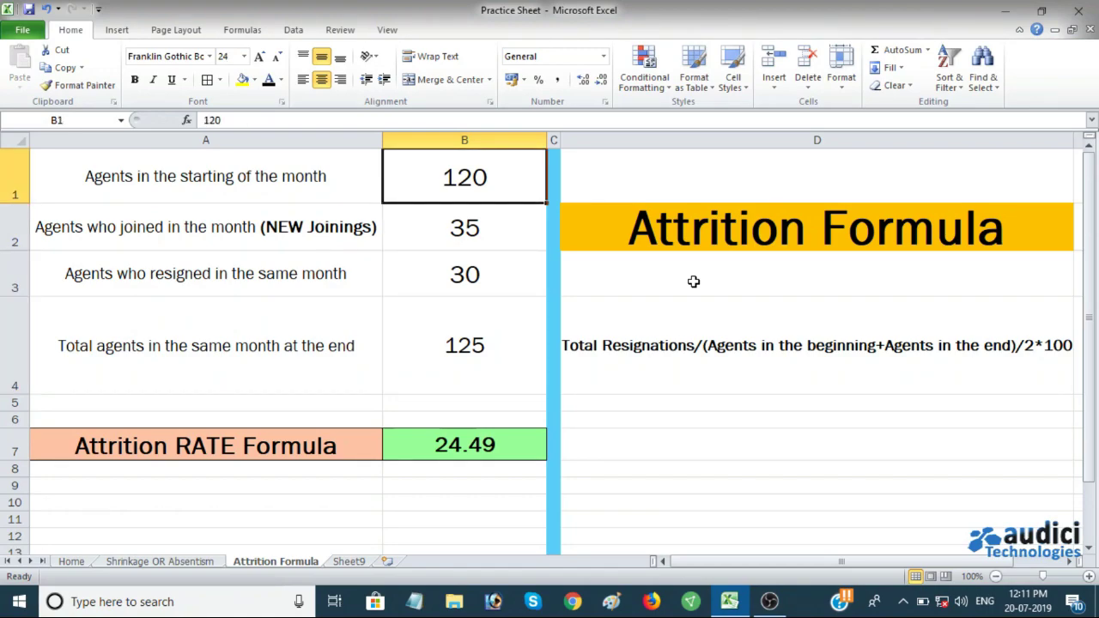
# Review the starting, joined and resigned agent figures in B1 to B3 and the month-end total formula in B4.
pyautogui.press('Down')
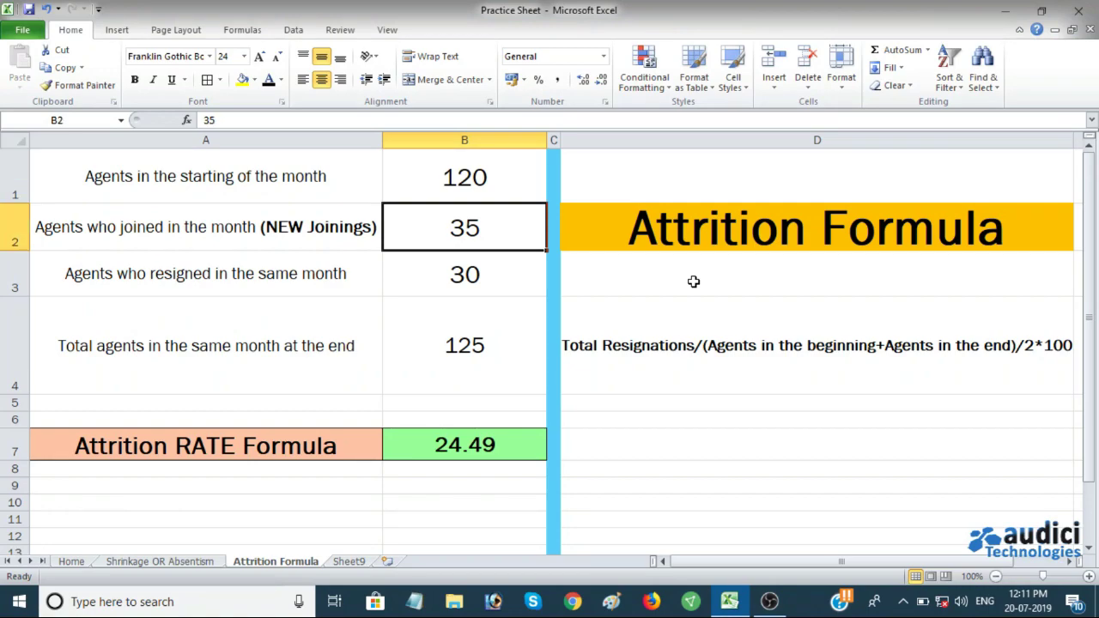
pyautogui.press('Up')
pyautogui.press('Down')
pyautogui.press('Up')
pyautogui.press('Down')
pyautogui.press('Up')
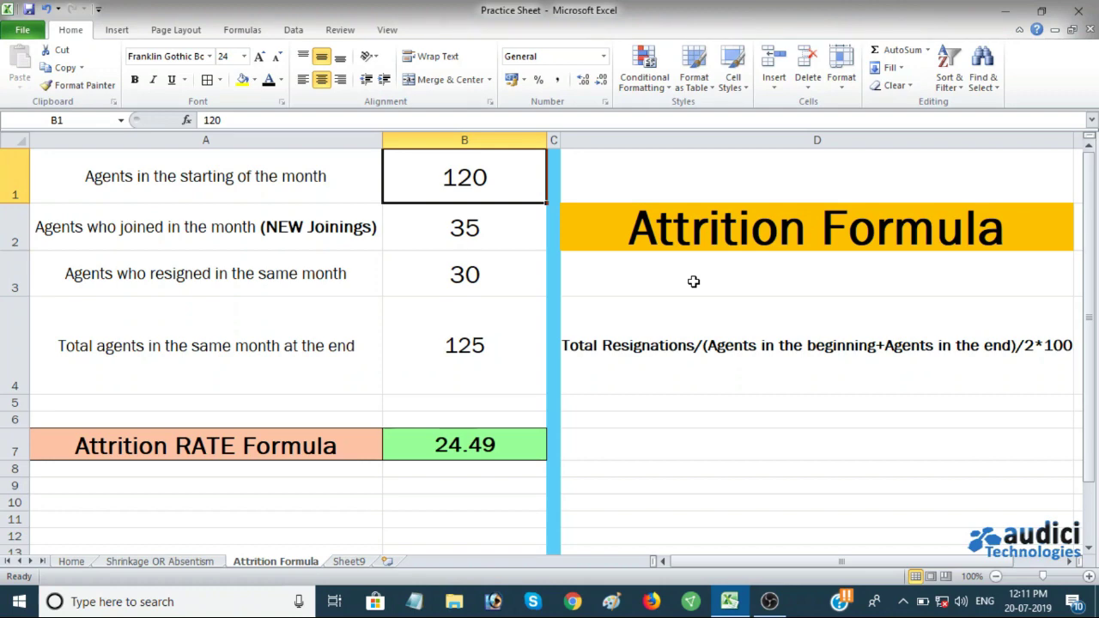
pyautogui.press('Down')
pyautogui.press('Down')
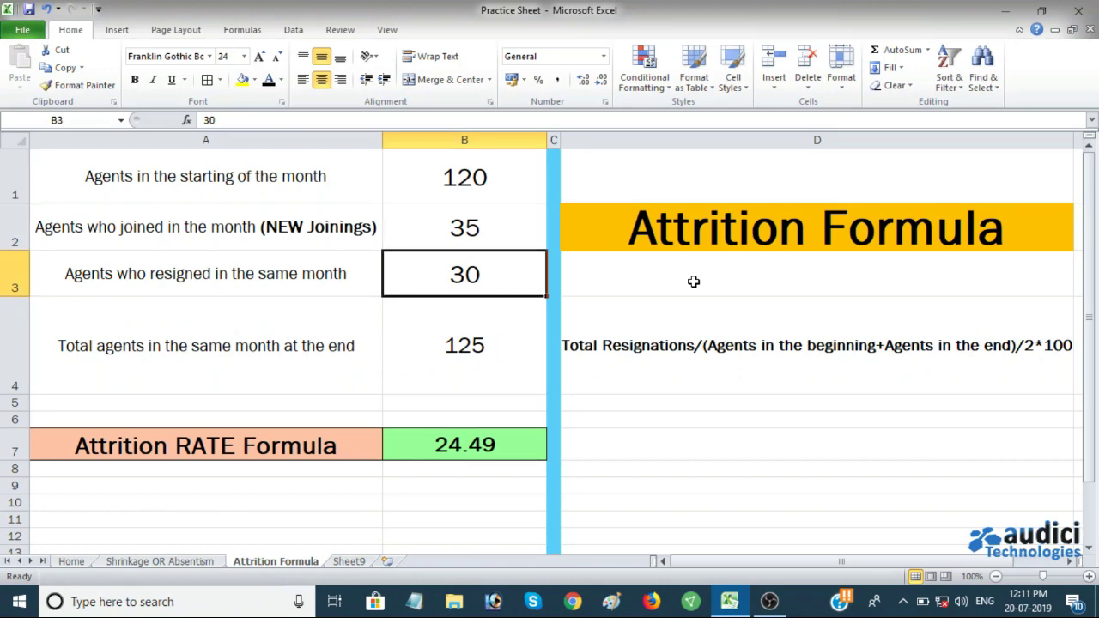
pyautogui.press('Down')
pyautogui.press('Down')
pyautogui.press('Up')
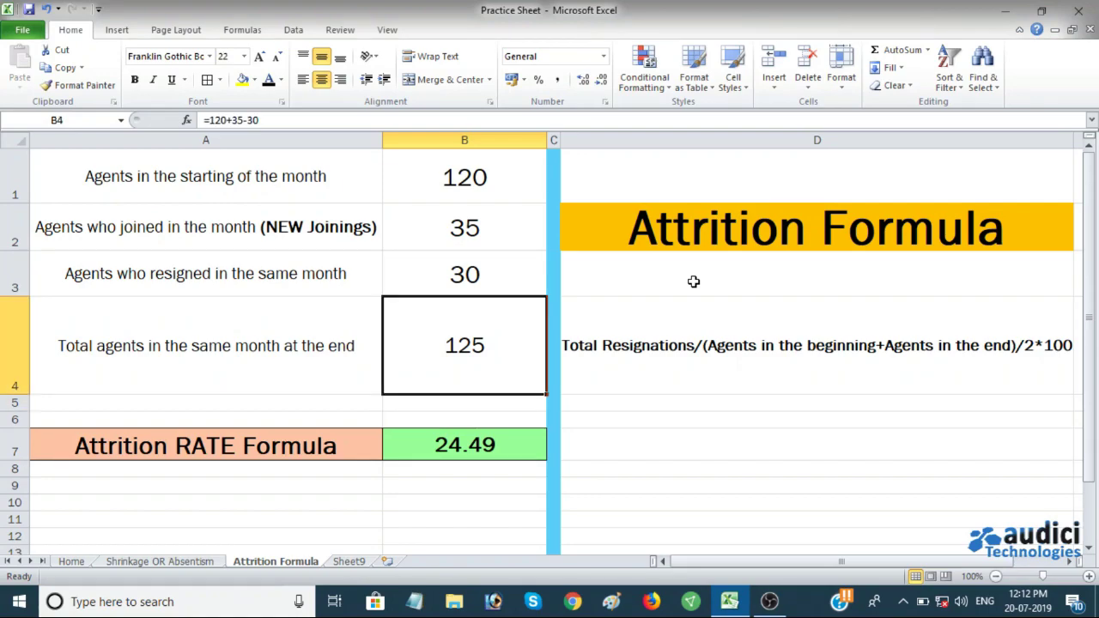
pyautogui.press('Up')
pyautogui.press('Up')
pyautogui.press('Up')
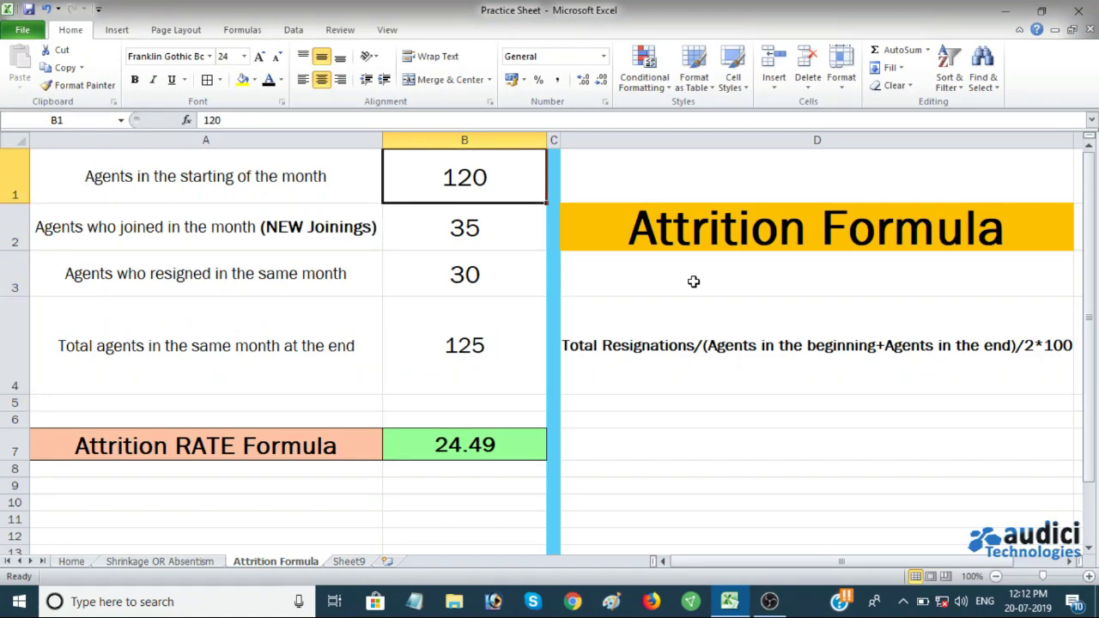
pyautogui.press('Down')
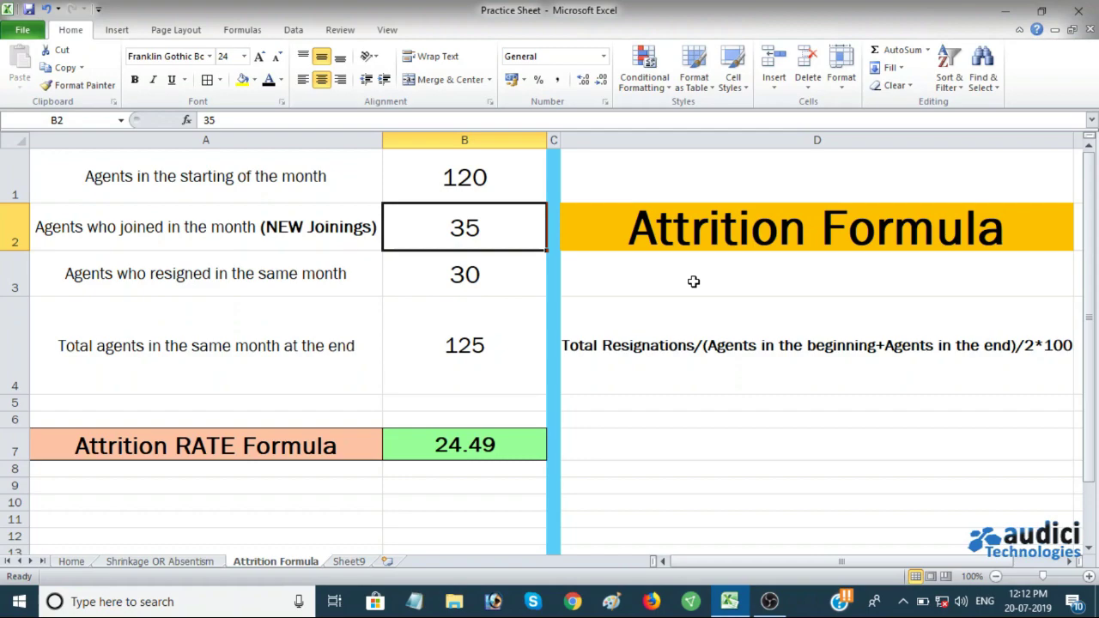
pyautogui.press('Down')
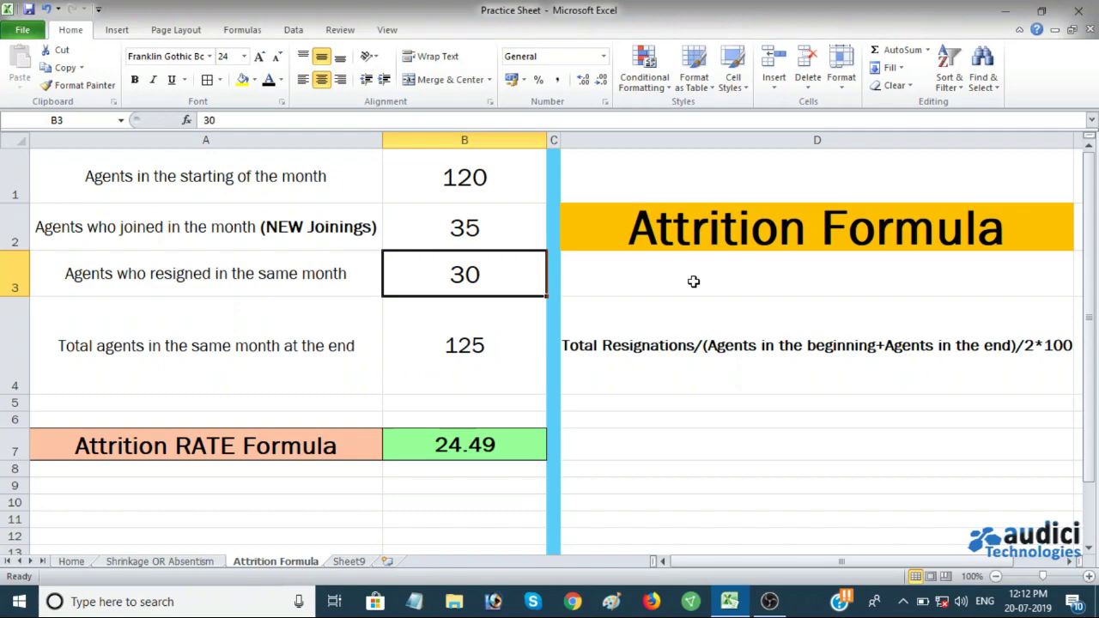
pyautogui.press('Down')
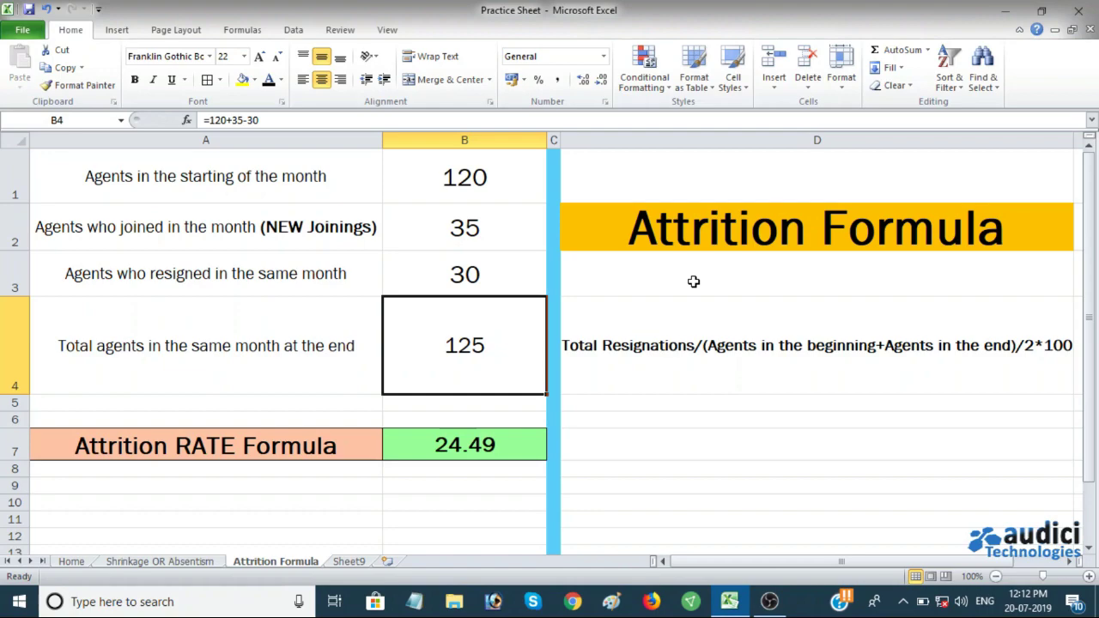
# Clear the existing attrition rate formula from B7.
pyautogui.press('Down')
pyautogui.press('Down')
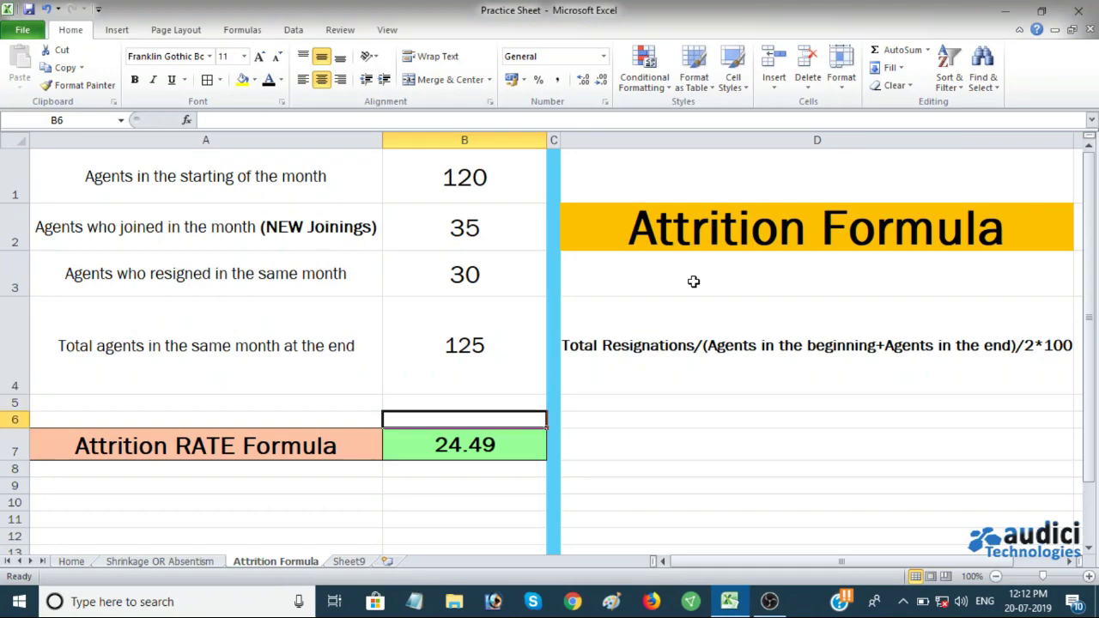
pyautogui.press('Down')
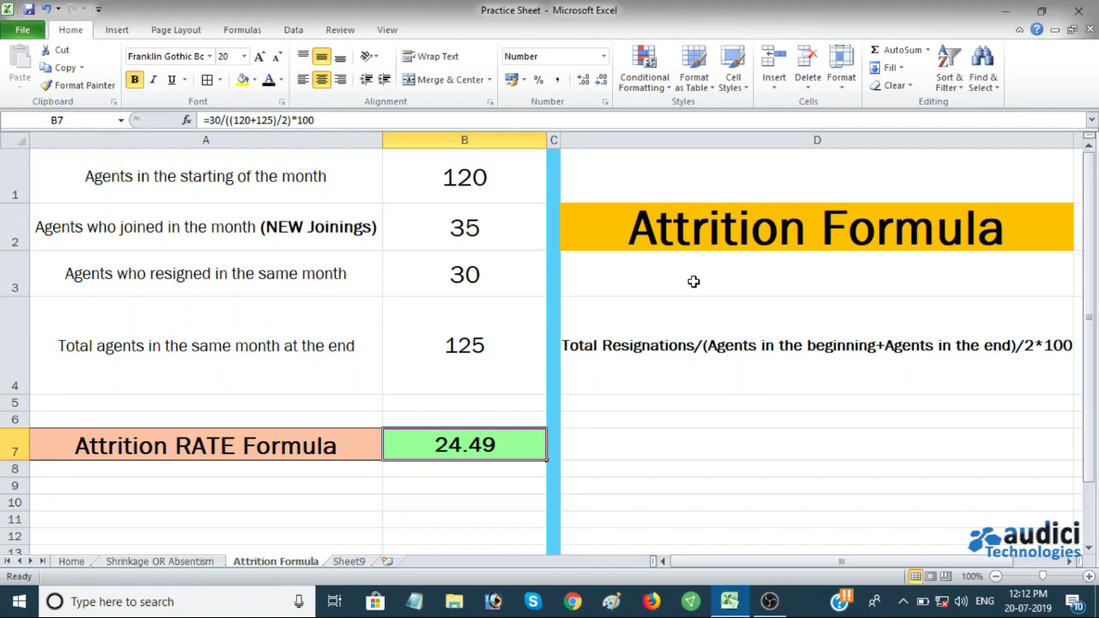
pyautogui.press('Delete')
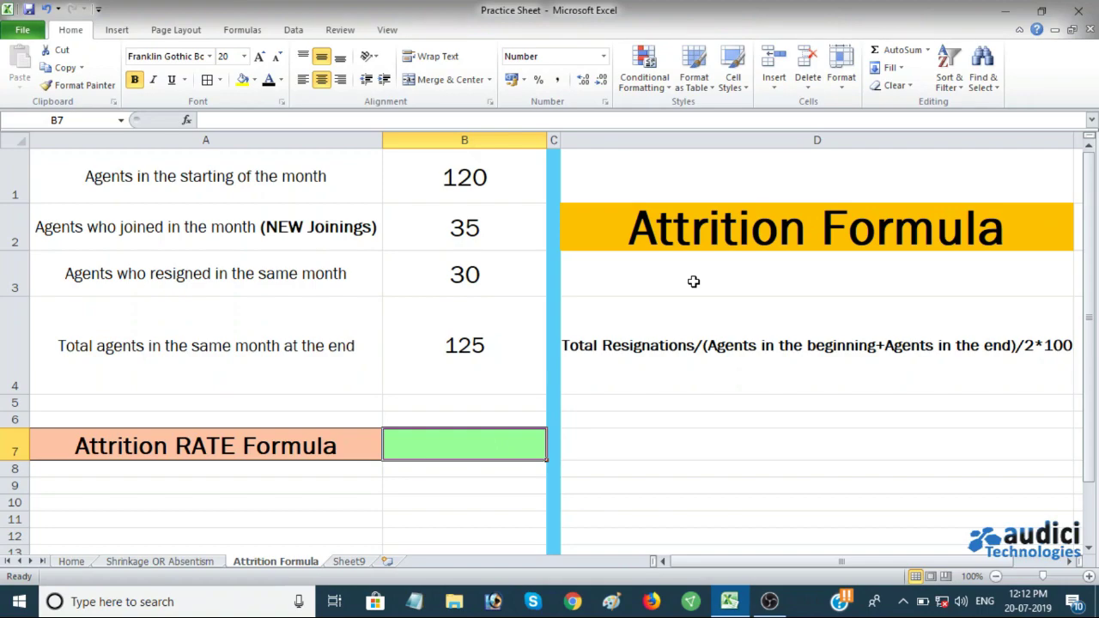
# Enter the attrition rate formula =30/(120+125)/2*100 in B7.
pyautogui.write('=')
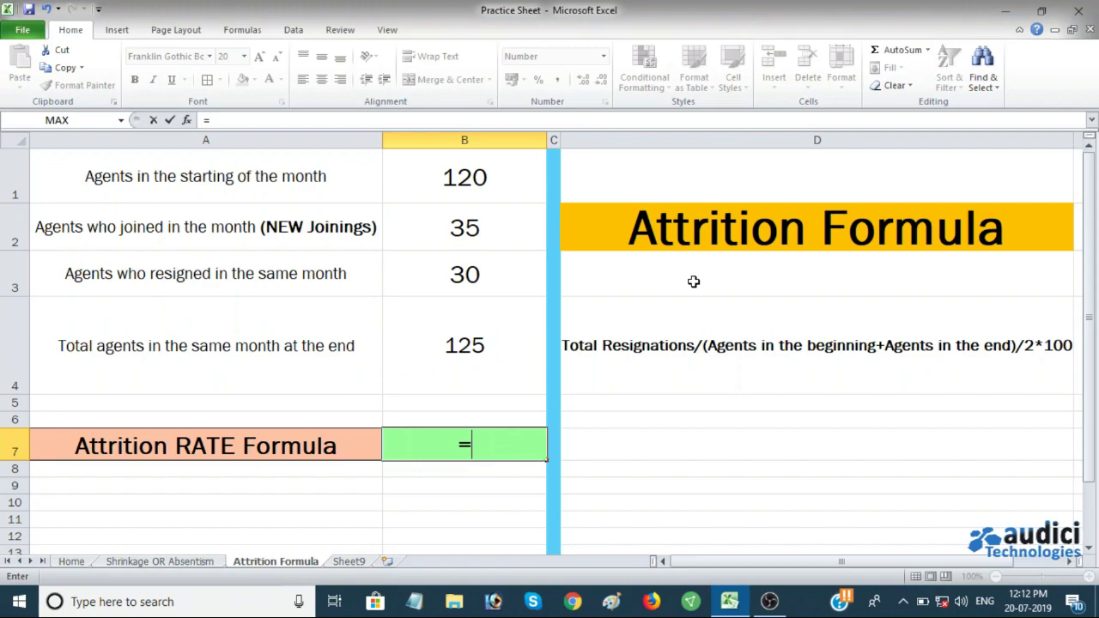
pyautogui.write('30')
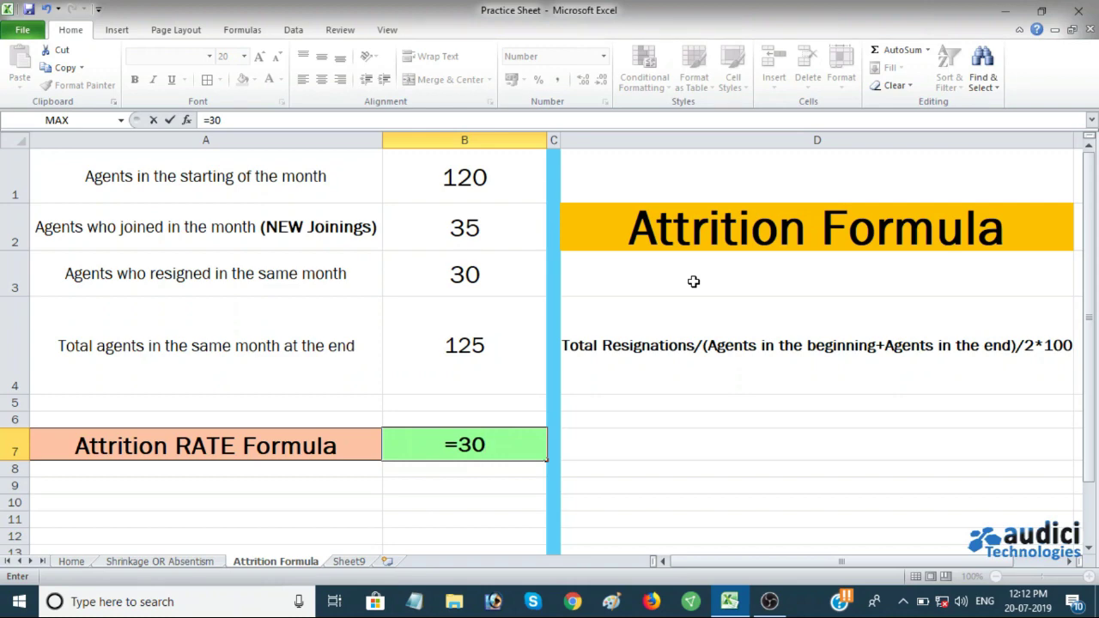
pyautogui.write('/')
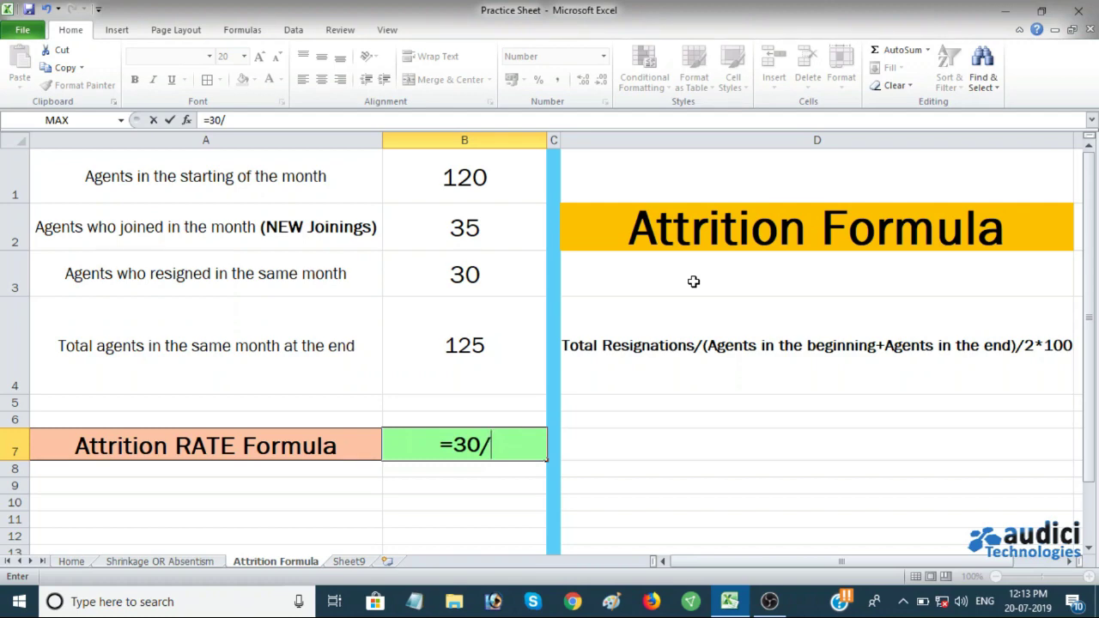
pyautogui.write('(120')
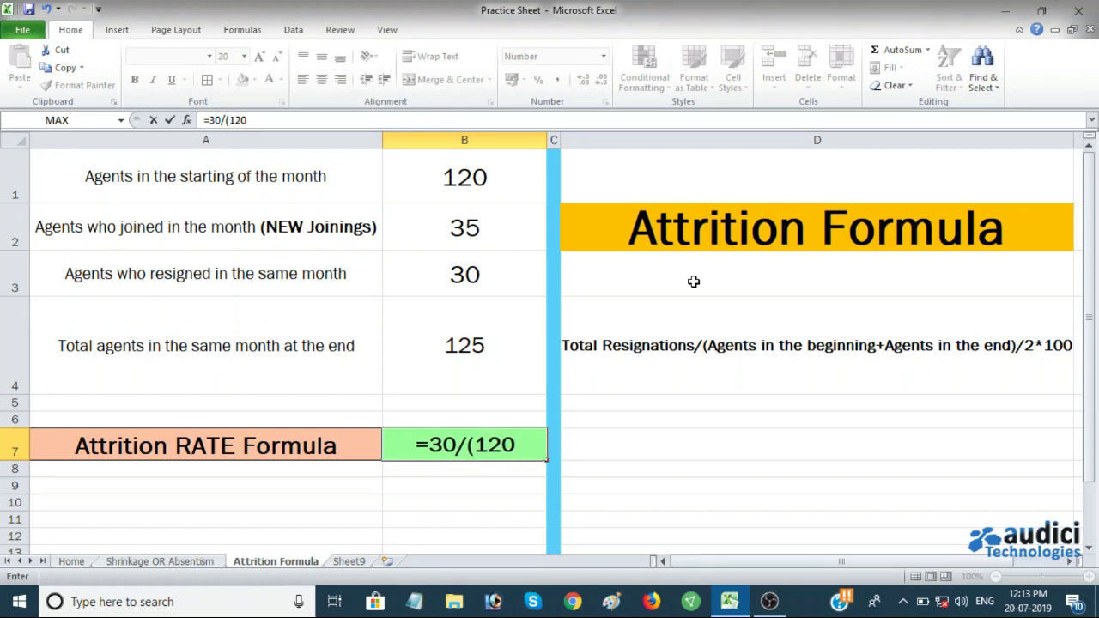
pyautogui.write('+')
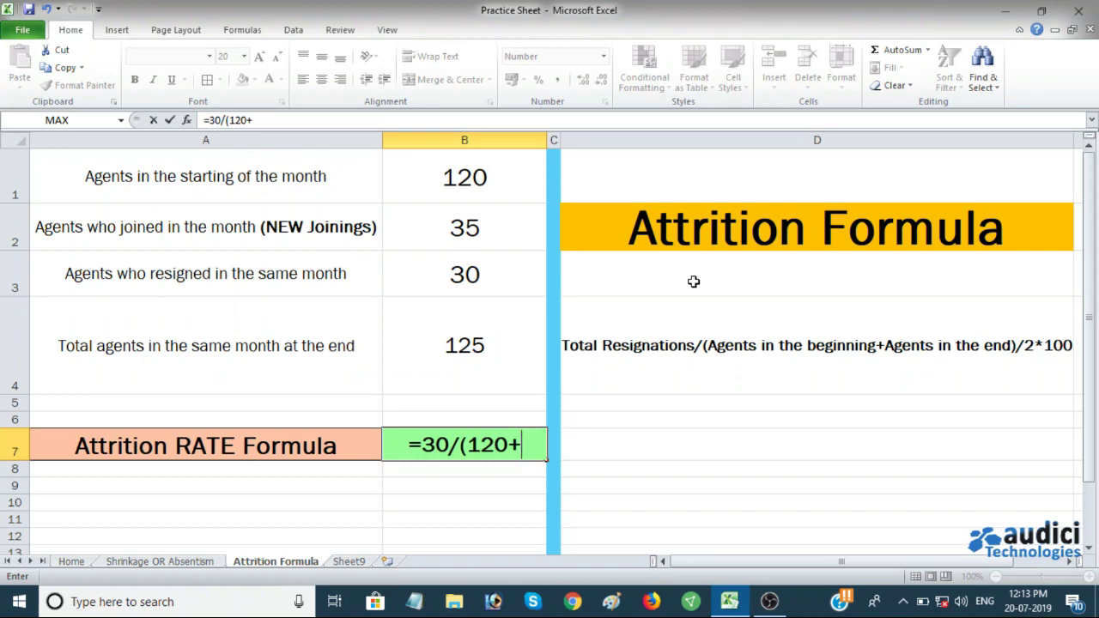
pyautogui.write('125')
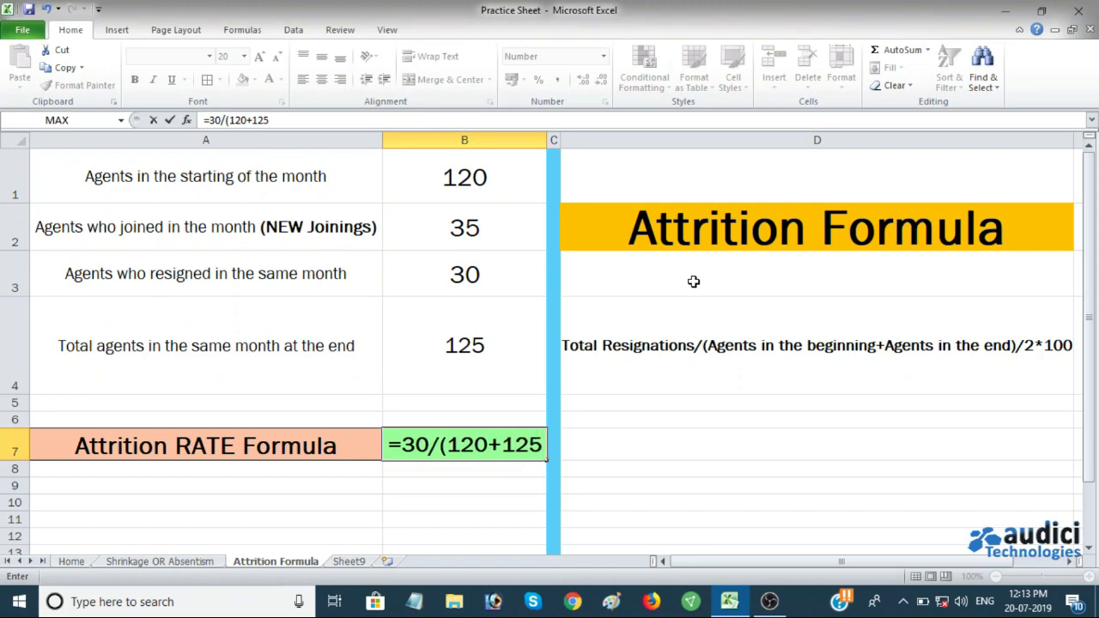
pyautogui.write(')')
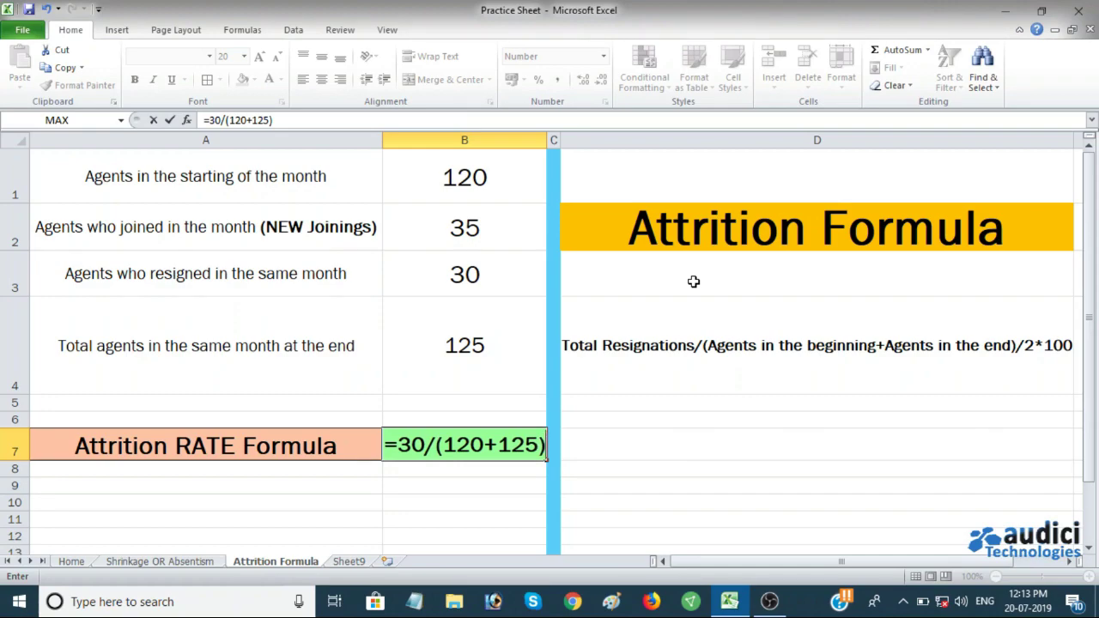
pyautogui.write('/')
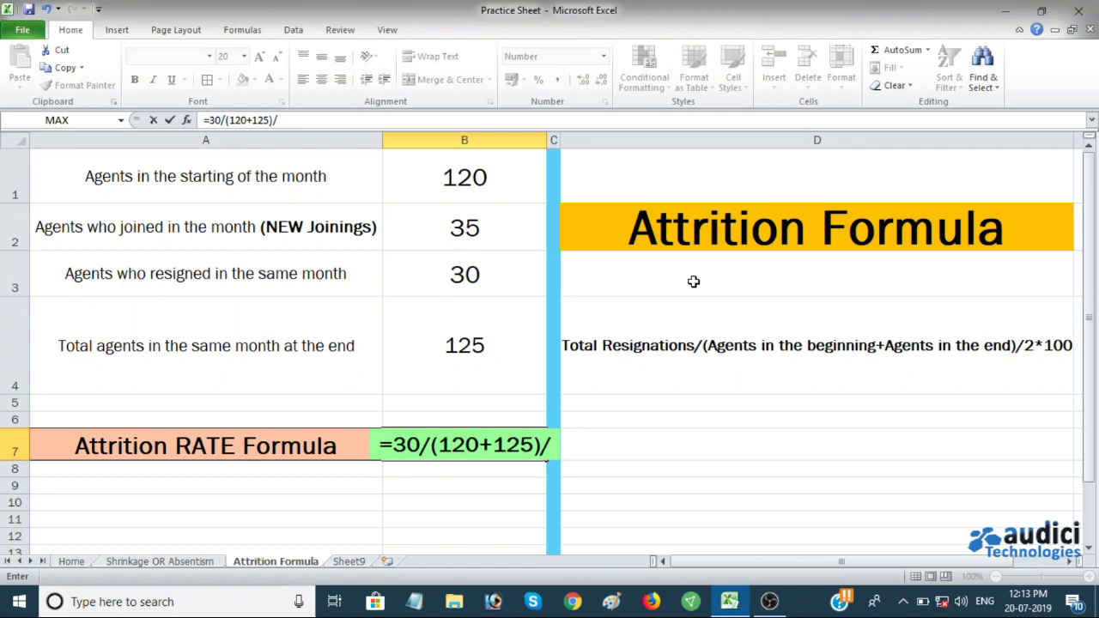
pyautogui.write('2*100')
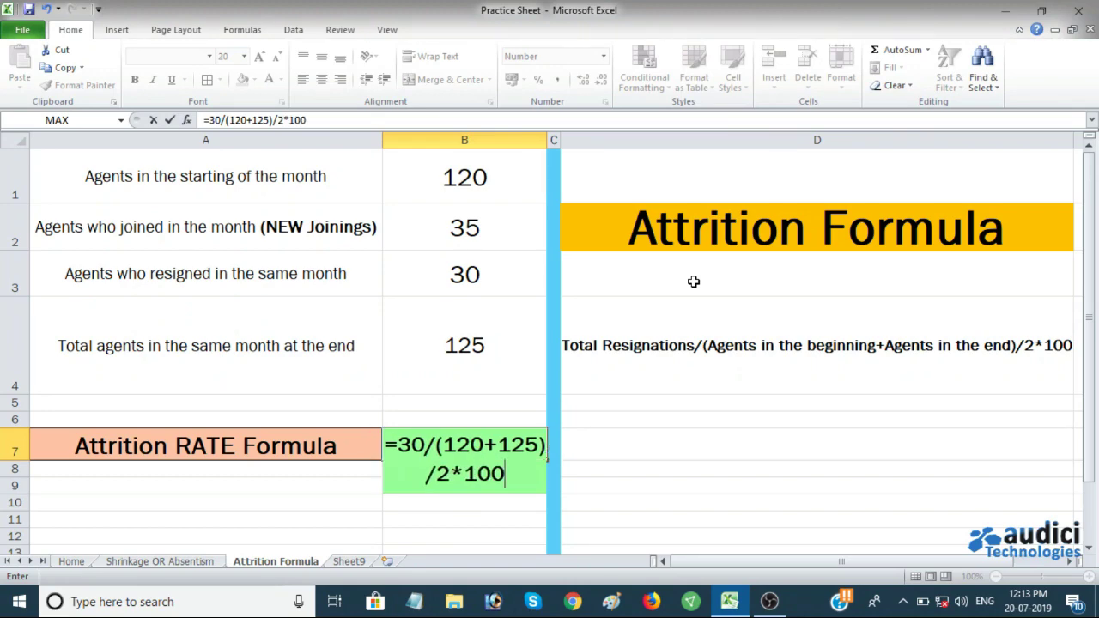
pyautogui.press('Return')
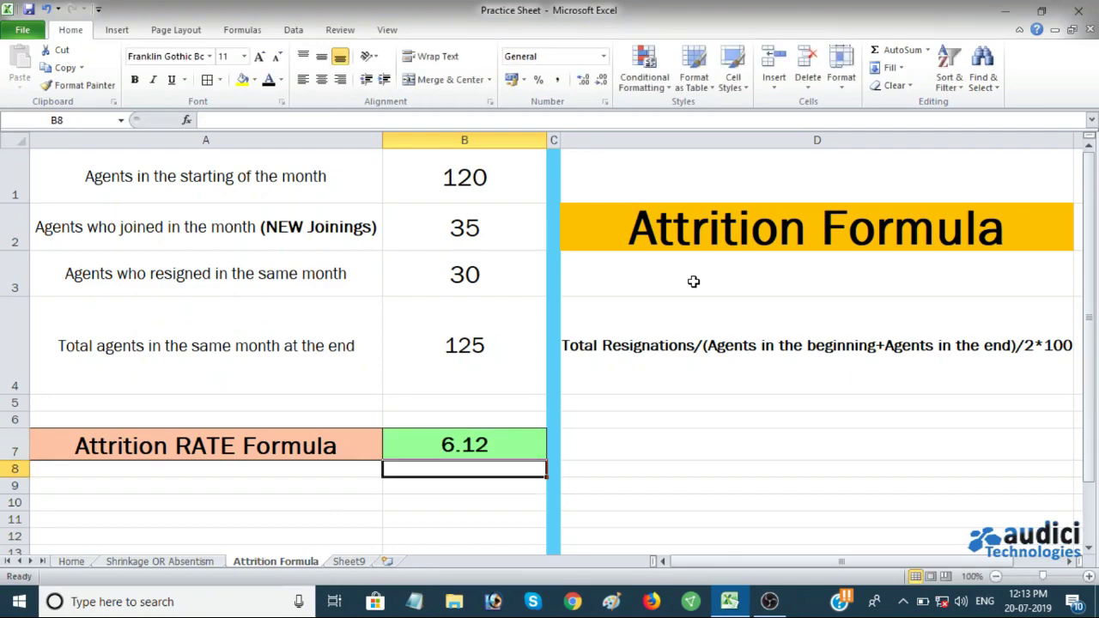
# Insert a closing parenthesis after the divisor 2 in the B7 attrition rate formula.
pyautogui.press('Up')
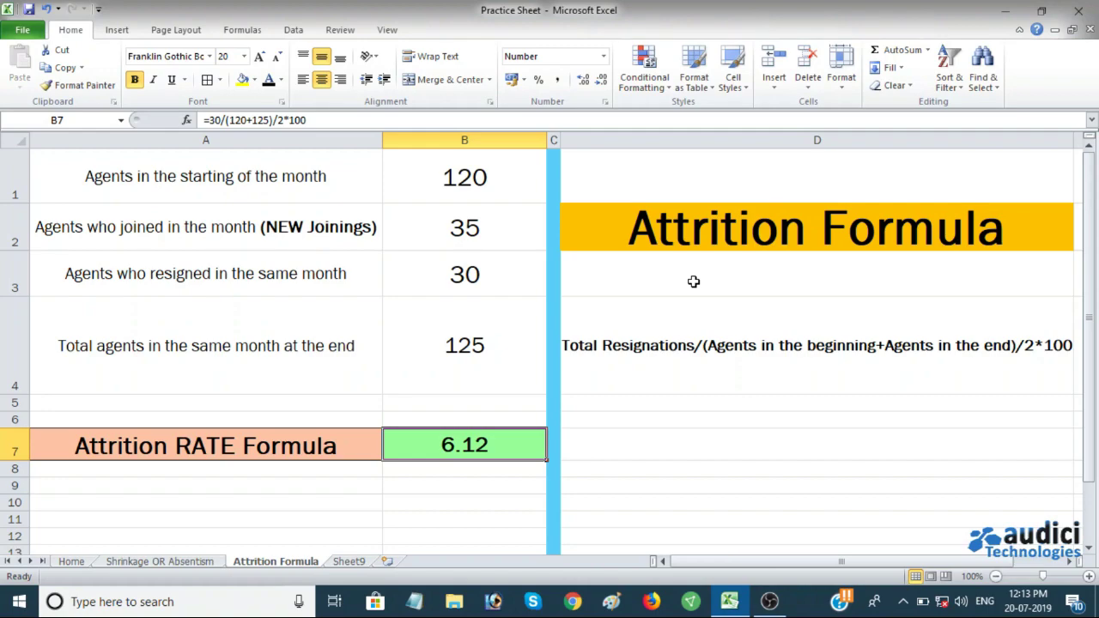
pyautogui.press('F2')
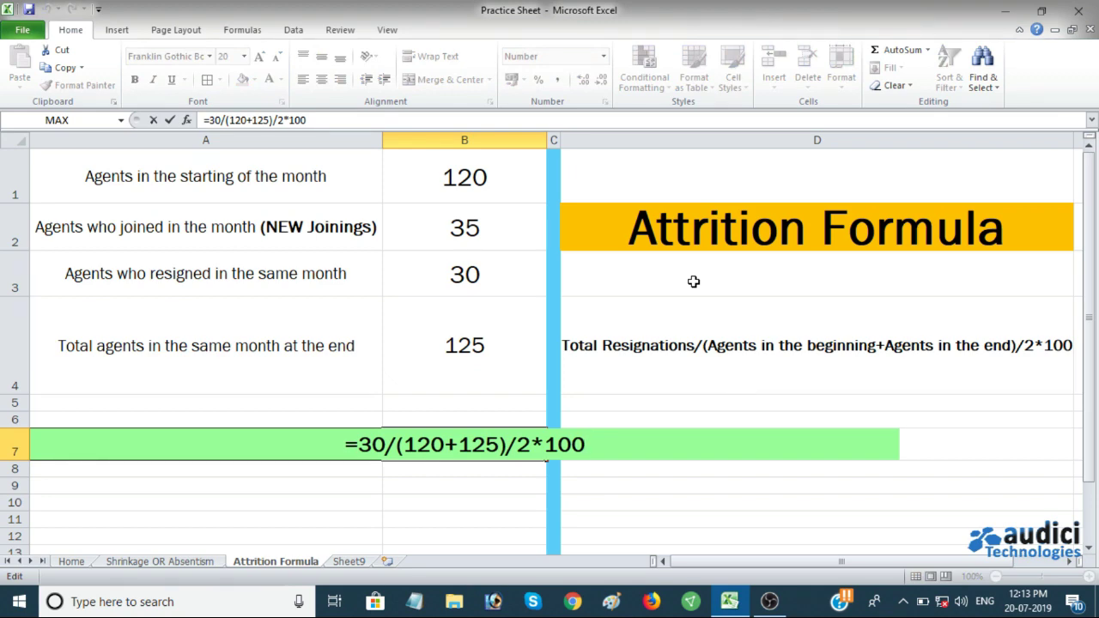
pyautogui.press('Left')
pyautogui.press('Left')
pyautogui.press('Left')
pyautogui.press('Left')
pyautogui.write(')')
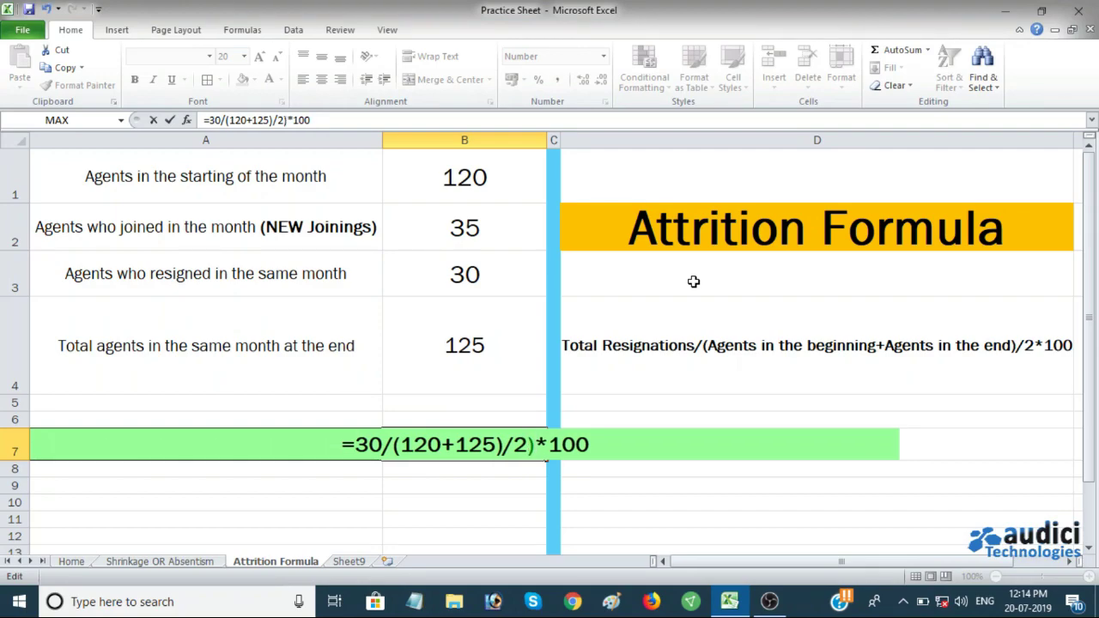
# Insert the matching opening parenthesis before (120+125) so the B7 formula reads =30/((120+125)/2)*100.
pyautogui.press('Left')
pyautogui.press('Left')
pyautogui.press('Left')
pyautogui.press('Left')
pyautogui.press('Left')
pyautogui.press('Left')
pyautogui.press('Left')
pyautogui.press('Left')
pyautogui.press('Left')
pyautogui.press('Left')
pyautogui.press('Left')
pyautogui.press('Left')
pyautogui.press('Right')
pyautogui.write('(')
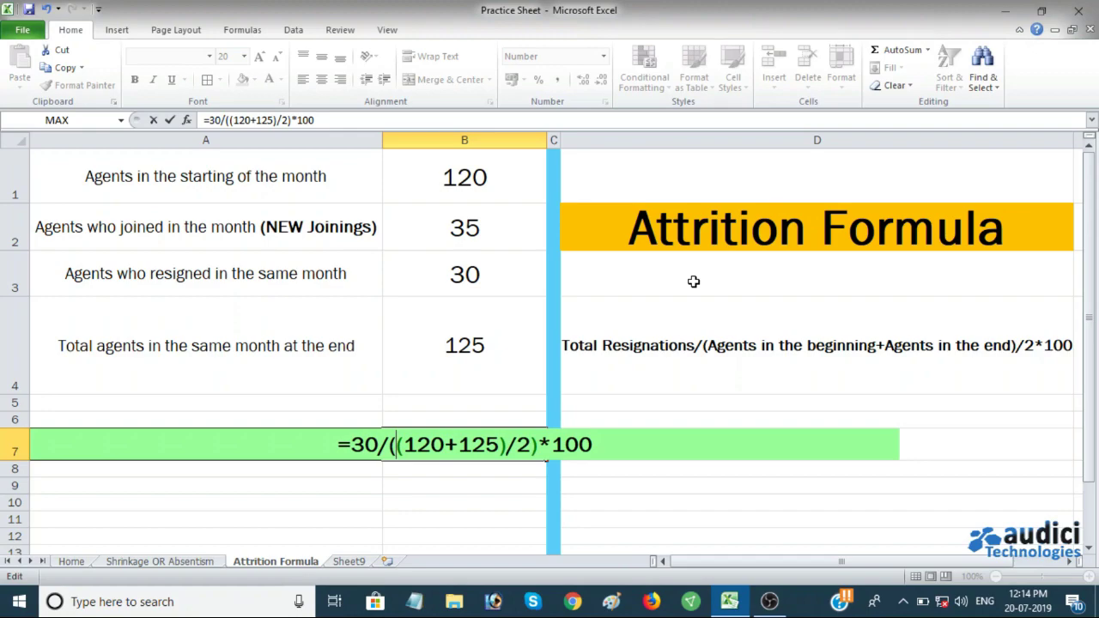
pyautogui.press('Return')
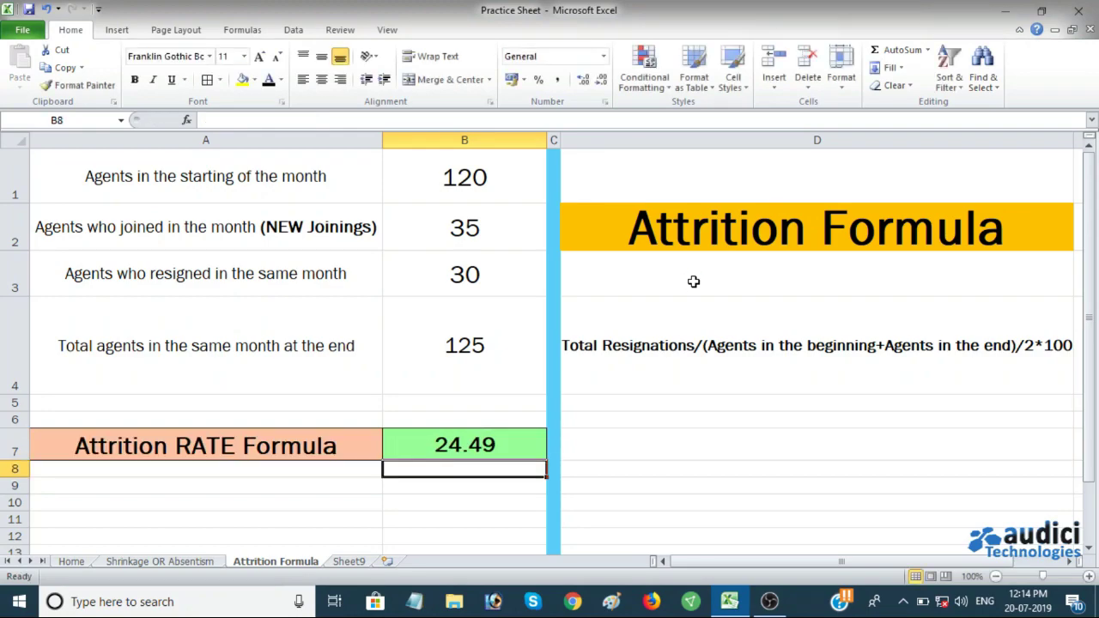
# Check the attrition rate formula in B7 against the written Attrition Formula in D4.
pyautogui.press('Up')
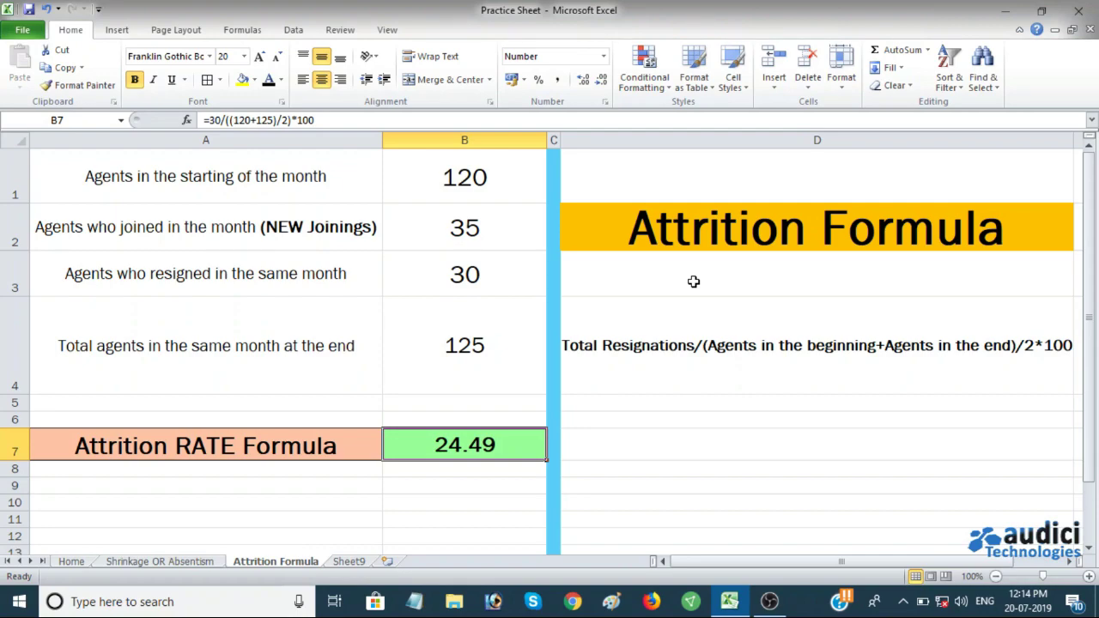
pyautogui.click(791, 443)
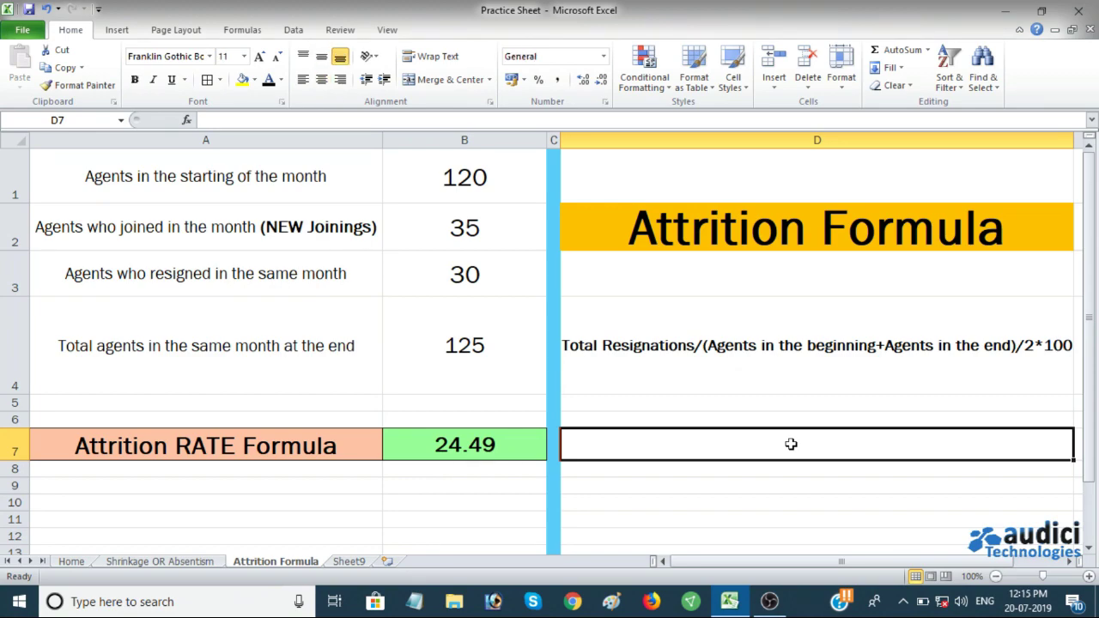
pyautogui.press('Up')
pyautogui.press('Up')
pyautogui.press('Up')
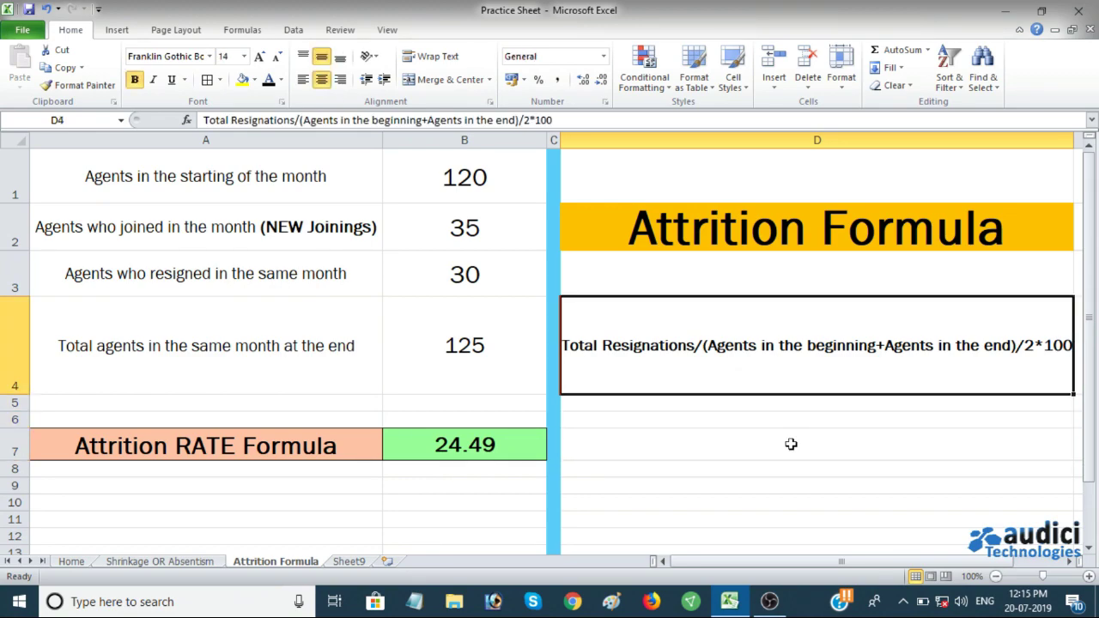